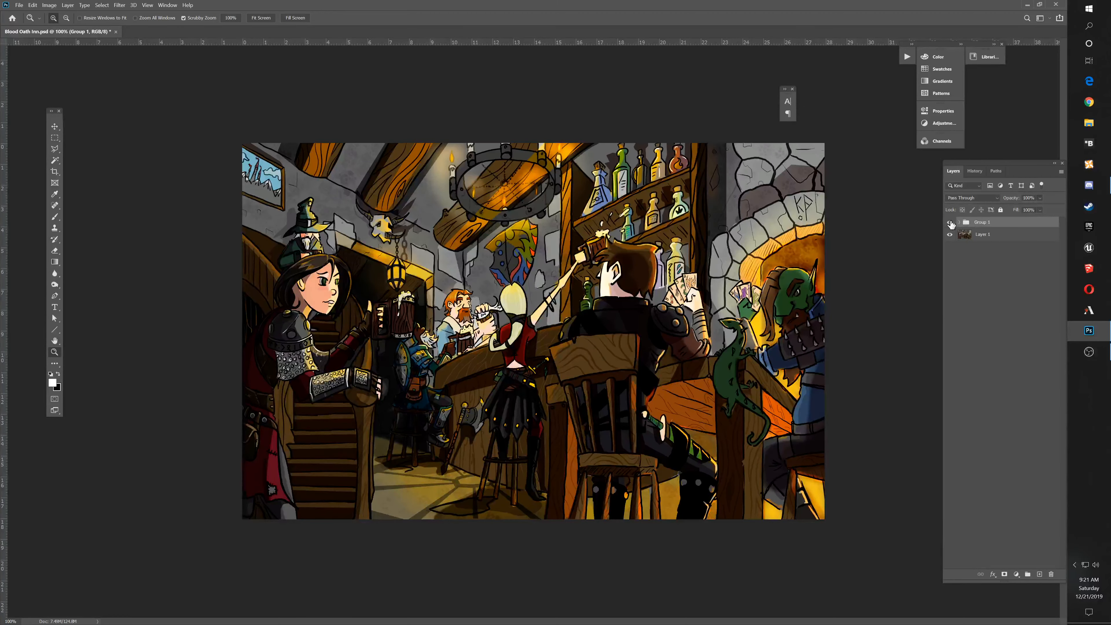
Compare the tavern artwork with and without Group 1, and hide every layer inside the expanded group.
{"action": "left_click", "coordinate": [948, 223]}
{"action": "left_click", "coordinate": [949, 223]}
{"action": "left_click", "coordinate": [949, 223]}
{"action": "left_click", "coordinate": [949, 223]}
{"action": "left_click", "coordinate": [958, 223]}
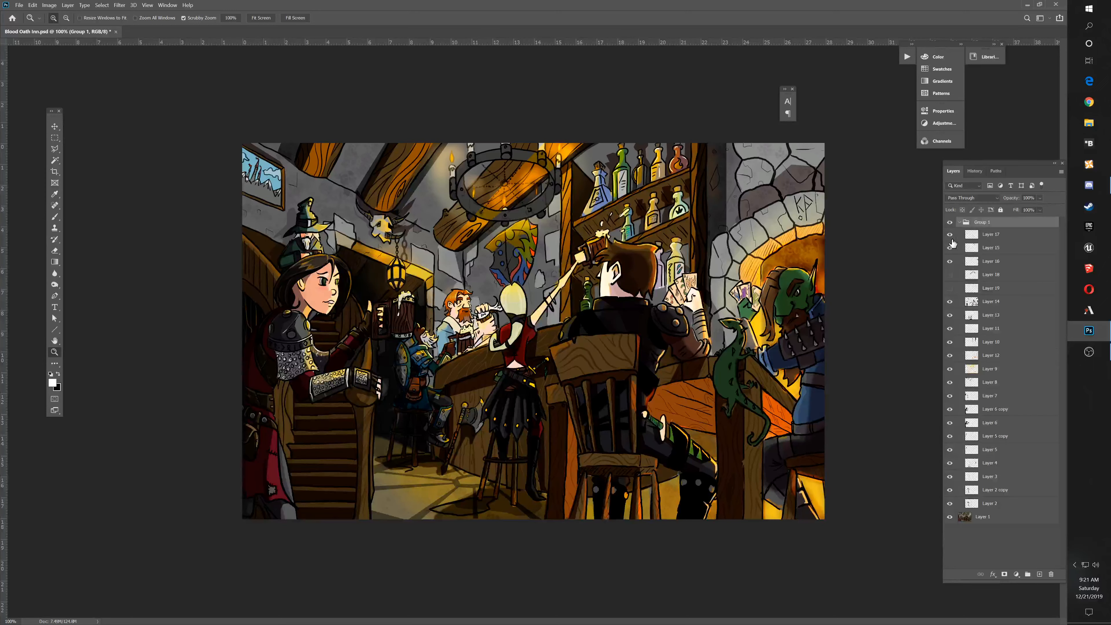
{"action": "left_click_drag", "start_coordinate": [949, 238], "coordinate": [951, 506]}
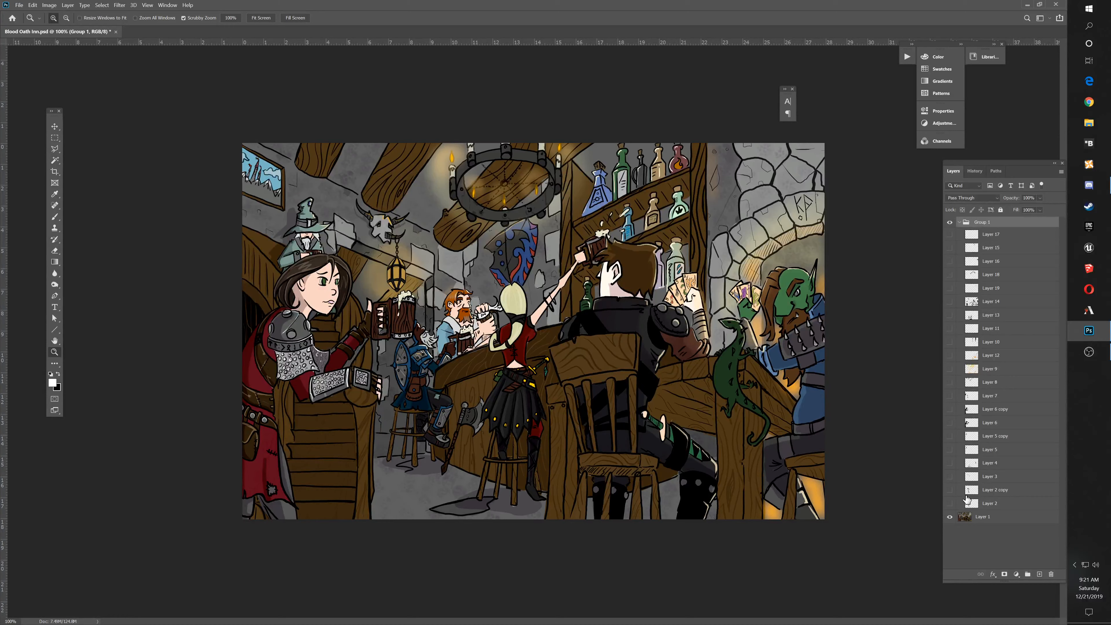
Toggle Layer 2's visibility repeatedly to examine its shading in the doorway behind the lantern.
{"action": "left_click", "coordinate": [949, 504]}
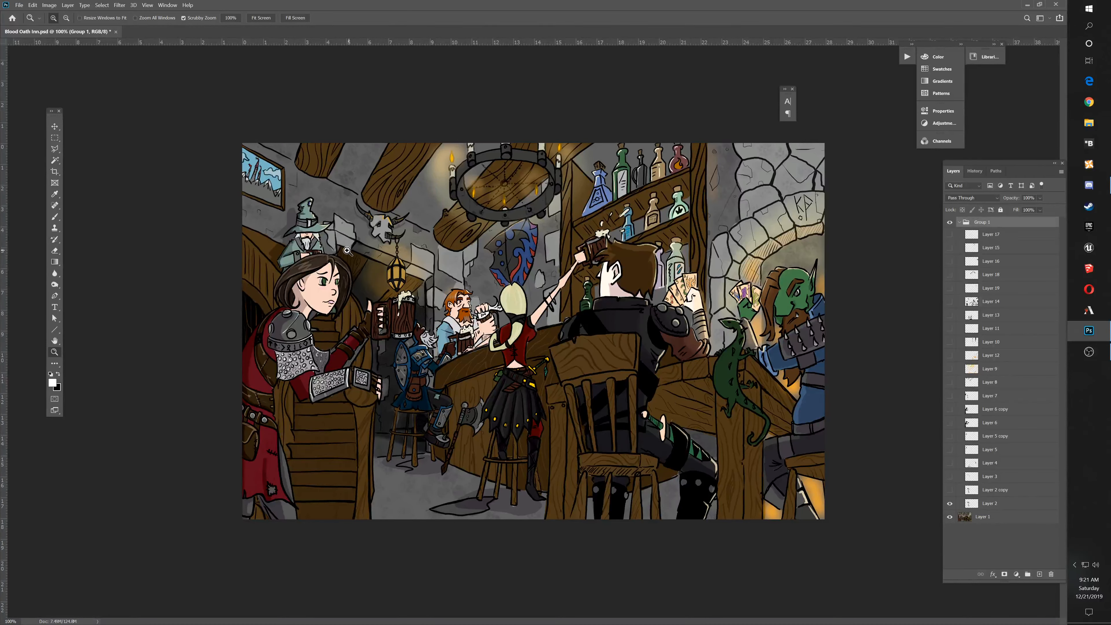
{"action": "left_click", "coordinate": [948, 504]}
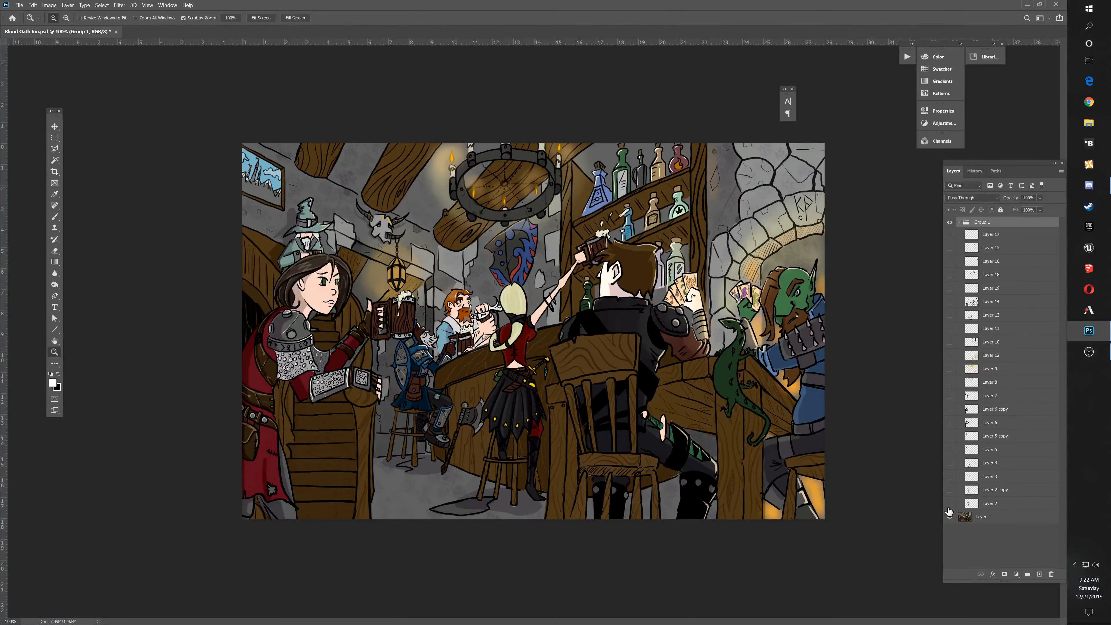
{"action": "left_click", "coordinate": [949, 504]}
{"action": "left_click", "coordinate": [948, 505]}
{"action": "left_click", "coordinate": [949, 504]}
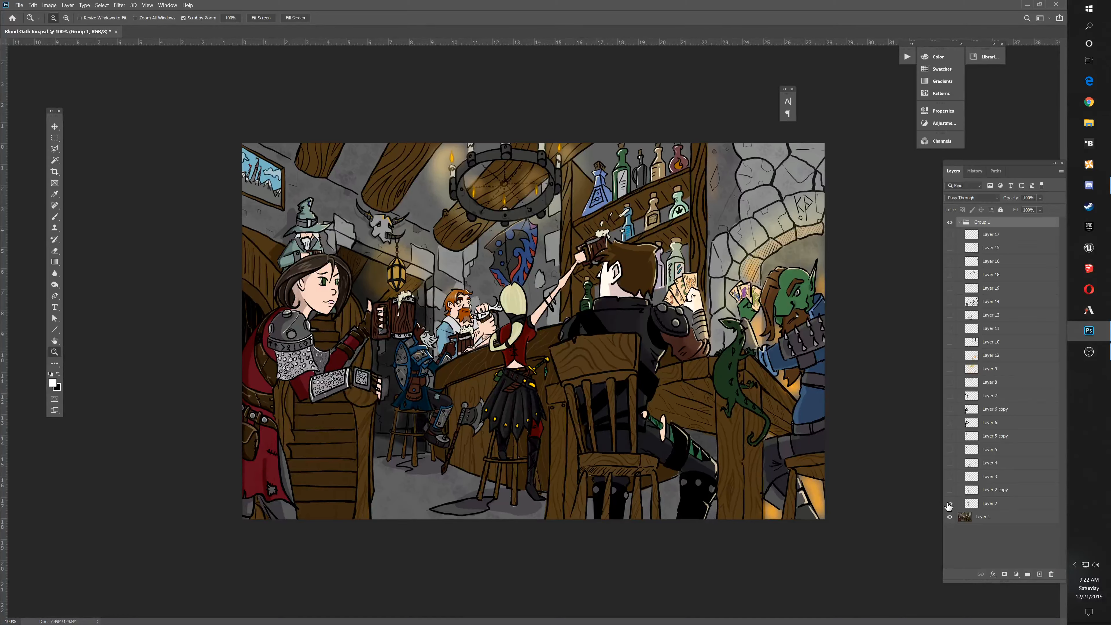
{"action": "left_click", "coordinate": [948, 504]}
{"action": "left_click", "coordinate": [948, 504]}
Show Layer 2 copy and toggle it together with Layer 2 to compare the deepened doorway shadow.
{"action": "left_click", "coordinate": [949, 490]}
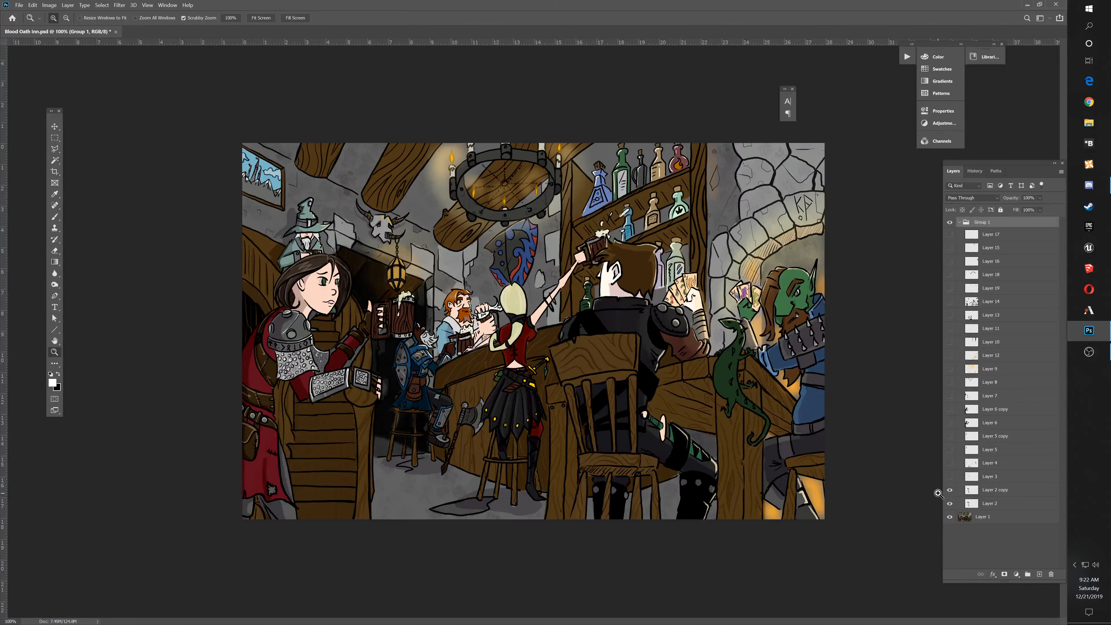
{"action": "left_click_drag", "start_coordinate": [949, 490], "coordinate": [949, 503]}
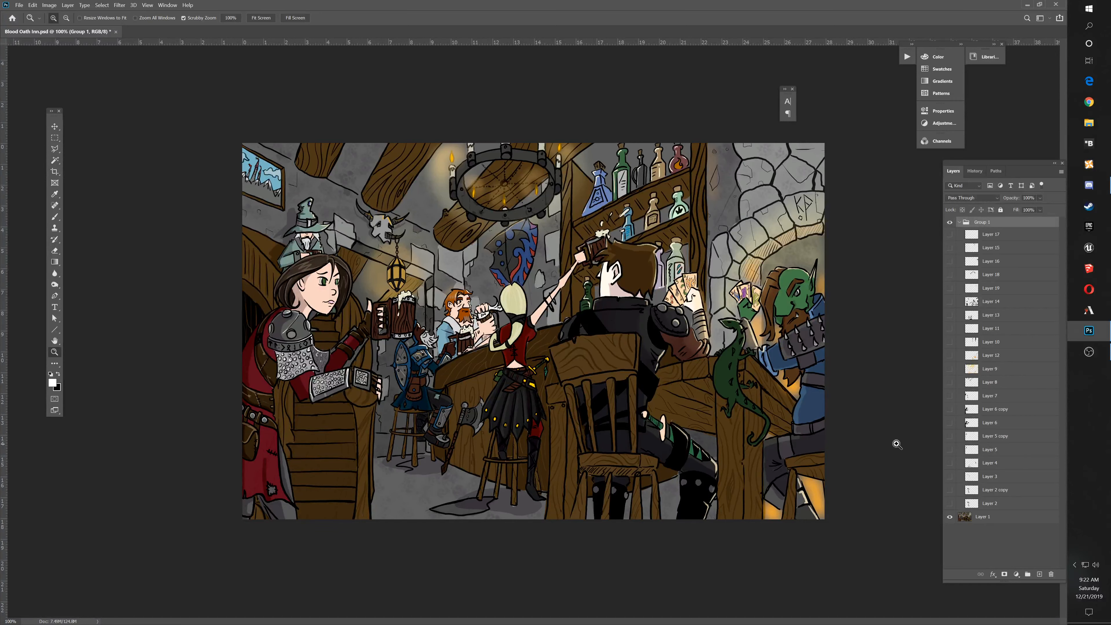
{"action": "left_click_drag", "start_coordinate": [949, 490], "coordinate": [949, 504]}
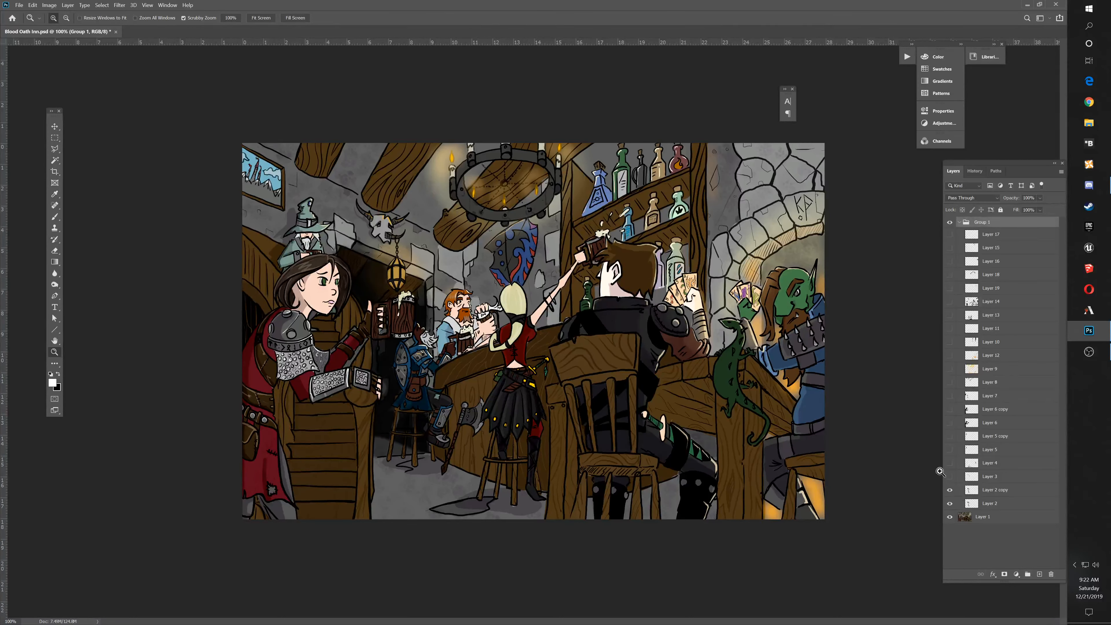
Show Layer 3 and toggle it with the layers below to examine its effect on the doorway.
{"action": "left_click", "coordinate": [948, 476]}
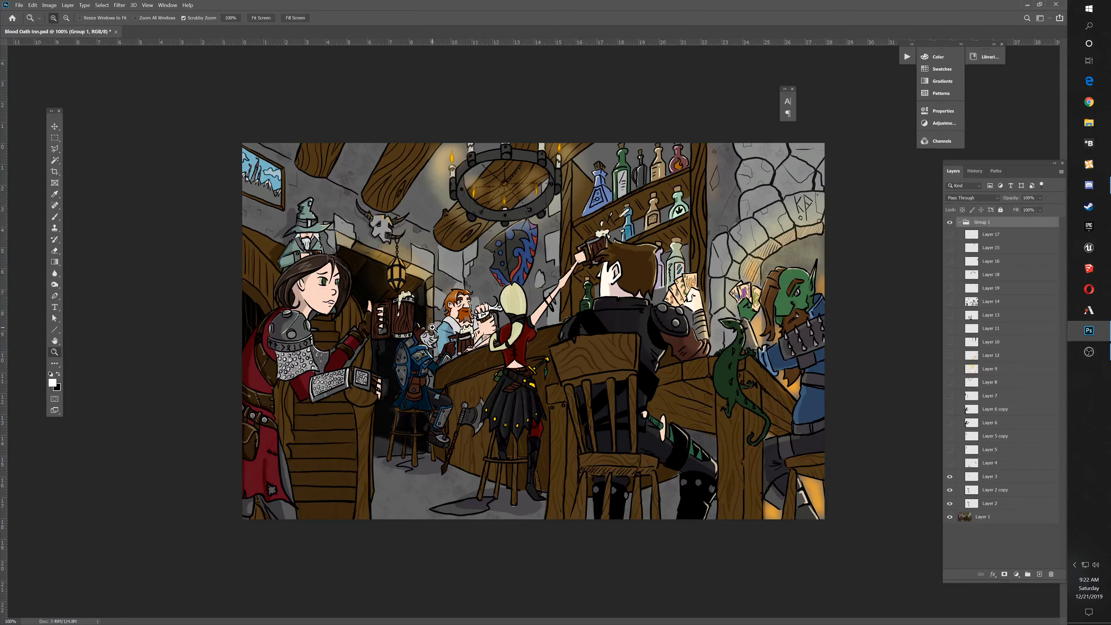
{"action": "left_click", "coordinate": [949, 474]}
{"action": "left_click", "coordinate": [949, 462]}
{"action": "left_click", "coordinate": [1022, 478]}
{"action": "left_click_drag", "start_coordinate": [949, 476], "coordinate": [949, 504]}
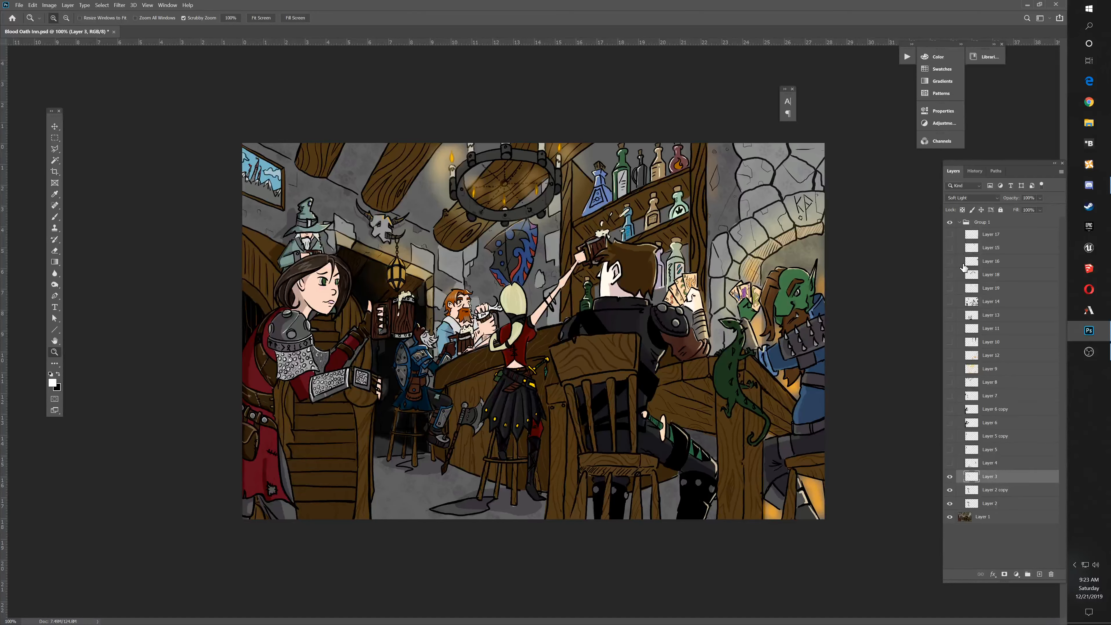
Check the blend modes of Layer 3, Layer 2 copy and Layer 2, and hide all three layers.
{"action": "left_click", "coordinate": [997, 199]}
{"action": "left_click", "coordinate": [999, 200]}
{"action": "left_click", "coordinate": [1008, 491]}
{"action": "left_click", "coordinate": [1001, 507]}
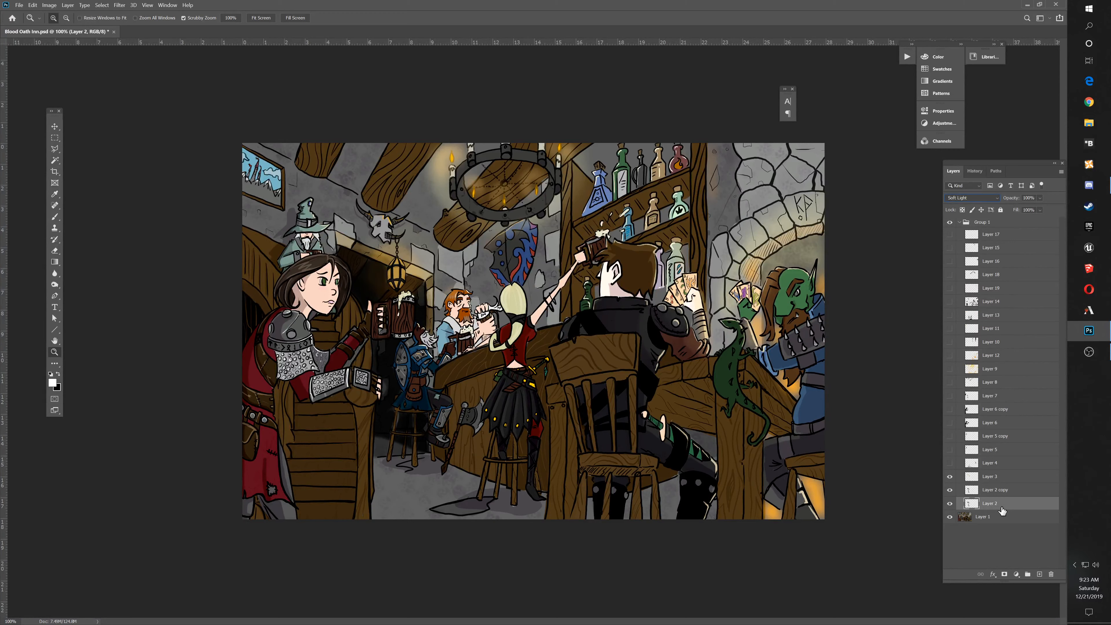
{"action": "left_click", "coordinate": [1003, 479]}
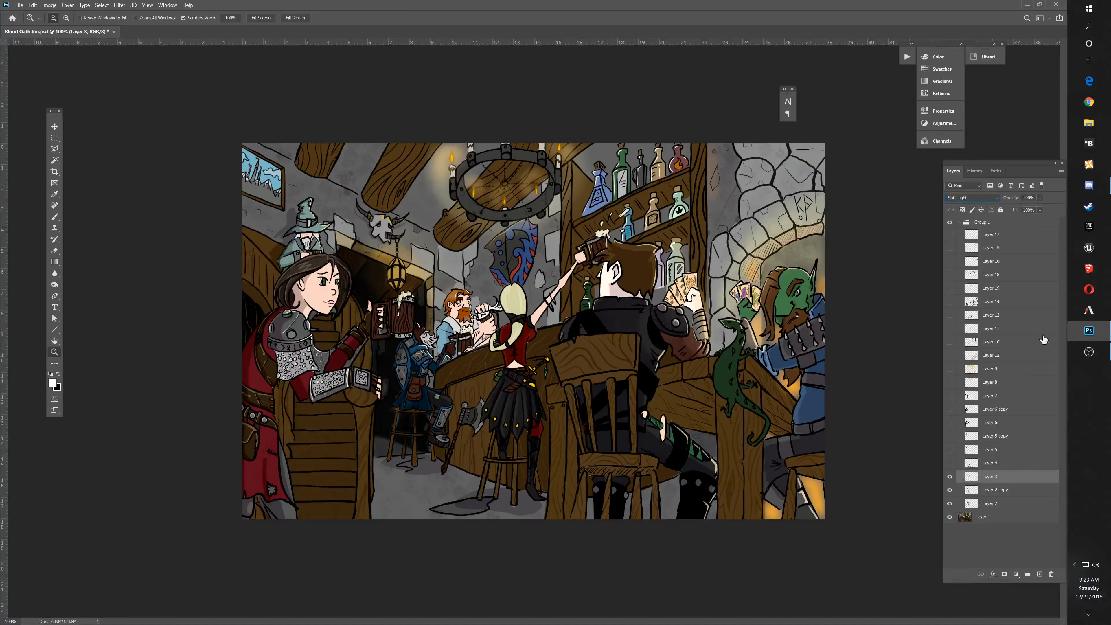
{"action": "left_click_drag", "start_coordinate": [949, 476], "coordinate": [949, 503]}
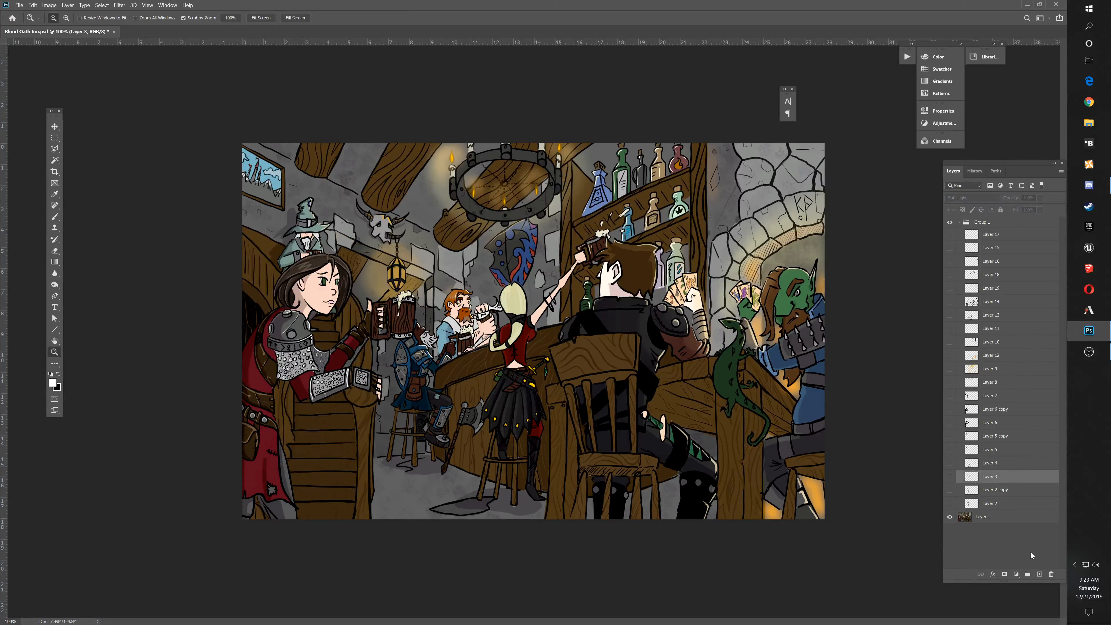
On a new layer above Layer 3, paint the upper doorway behind the lantern with a black brush.
{"action": "left_click", "coordinate": [1040, 574]}
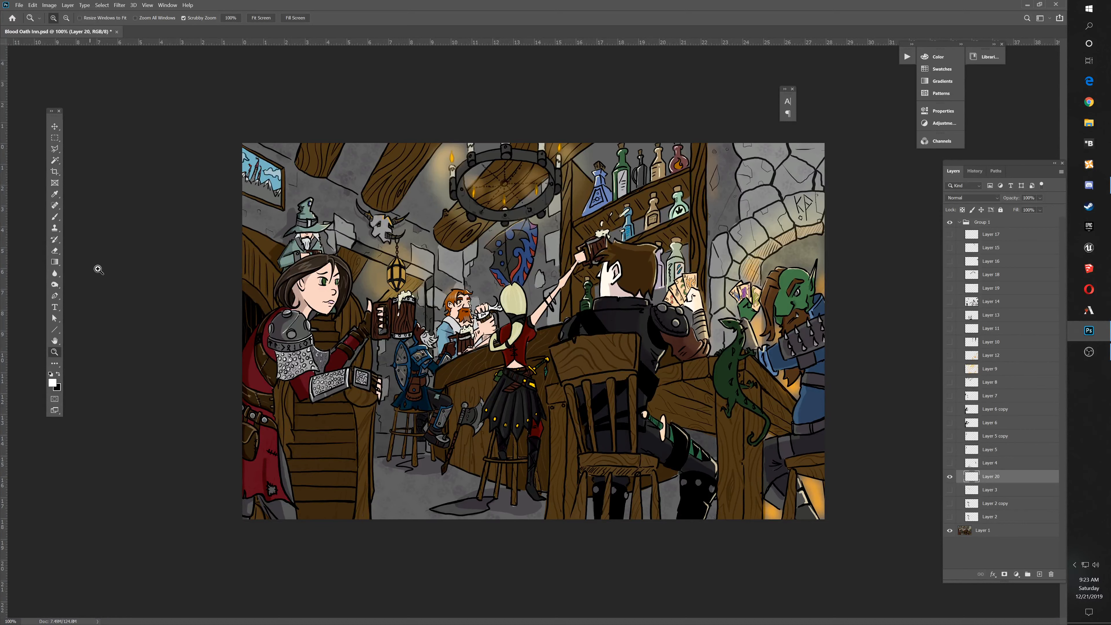
{"action": "left_click", "coordinate": [54, 217]}
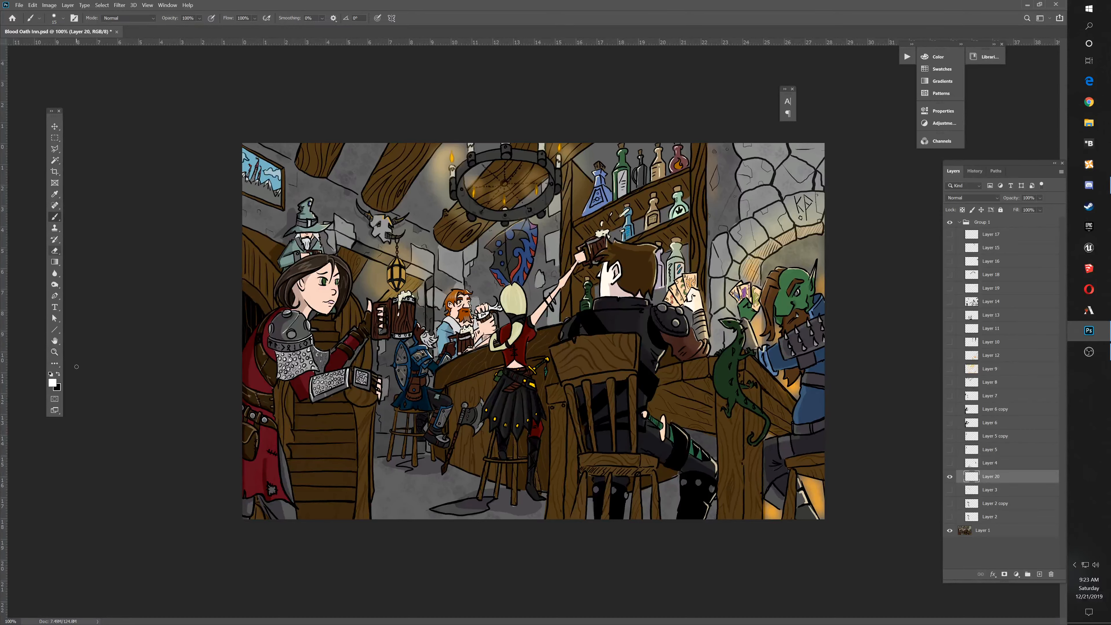
{"action": "left_click", "coordinate": [59, 374]}
{"action": "left_click", "coordinate": [63, 21]}
{"action": "left_click", "coordinate": [64, 20]}
{"action": "key", "text": "bracketleft"}
{"action": "key", "text": "bracketleft"}
{"action": "mouse_move", "coordinate": [341, 253]}
{"action": "left_mouse_down"}
{"action": "mouse_move", "coordinate": [383, 270]}
{"action": "mouse_move", "coordinate": [390, 294]}
{"action": "mouse_move", "coordinate": [364, 298]}
{"action": "mouse_move", "coordinate": [353, 264]}
{"action": "mouse_move", "coordinate": [368, 284]}
{"action": "mouse_move", "coordinate": [412, 280]}
{"action": "mouse_move", "coordinate": [421, 315]}
{"action": "left_mouse_up"}
Extend the black paint down around the blue-armoured figure and stool, and erase the excess along the floor.
{"action": "key", "text": "["}
{"action": "key", "text": "["}
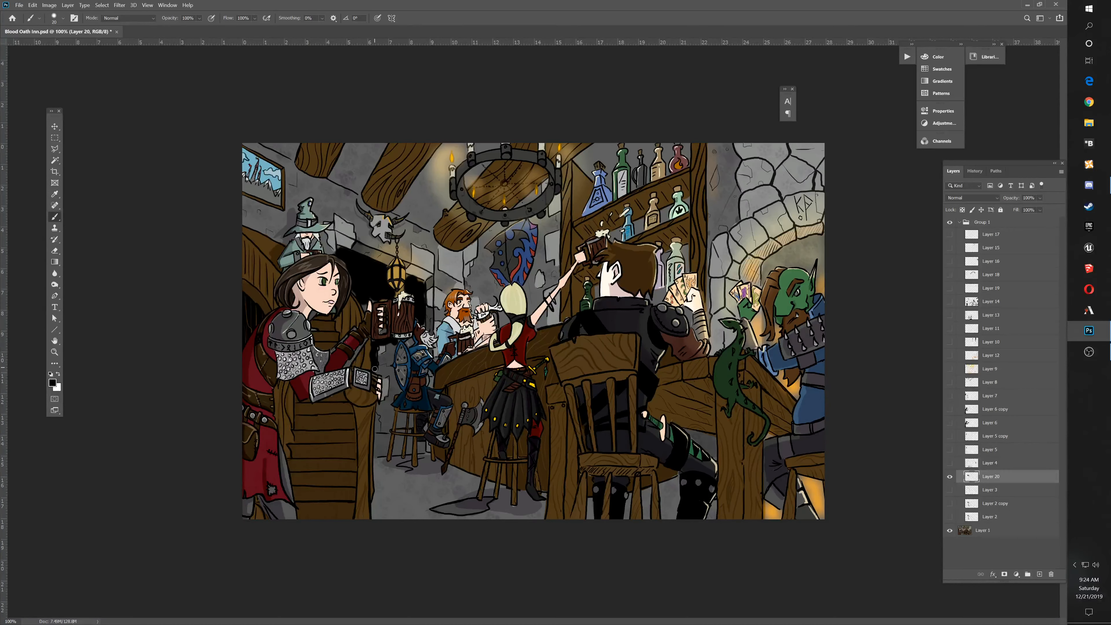
{"action": "mouse_move", "coordinate": [383, 372]}
{"action": "left_mouse_down"}
{"action": "mouse_move", "coordinate": [376, 348]}
{"action": "mouse_move", "coordinate": [398, 345]}
{"action": "mouse_move", "coordinate": [383, 403]}
{"action": "mouse_move", "coordinate": [384, 373]}
{"action": "mouse_move", "coordinate": [398, 390]}
{"action": "mouse_move", "coordinate": [393, 376]}
{"action": "mouse_move", "coordinate": [376, 453]}
{"action": "mouse_move", "coordinate": [391, 444]}
{"action": "mouse_move", "coordinate": [395, 408]}
{"action": "mouse_move", "coordinate": [380, 448]}
{"action": "mouse_move", "coordinate": [383, 411]}
{"action": "mouse_move", "coordinate": [404, 417]}
{"action": "mouse_move", "coordinate": [396, 450]}
{"action": "mouse_move", "coordinate": [409, 416]}
{"action": "mouse_move", "coordinate": [422, 442]}
{"action": "left_mouse_up"}
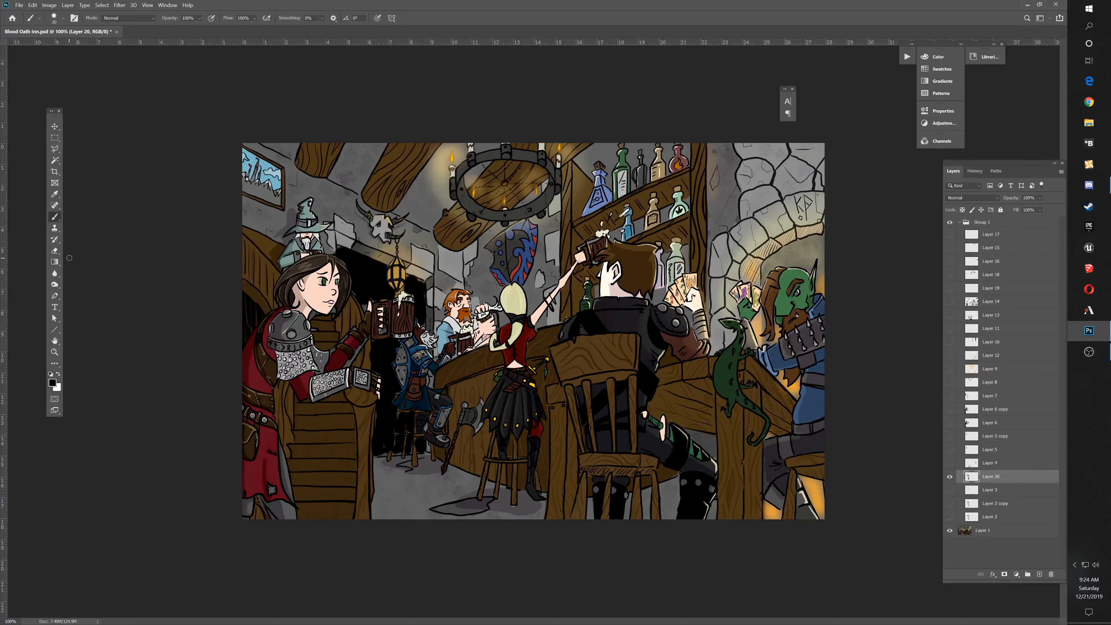
{"action": "left_click", "coordinate": [55, 250]}
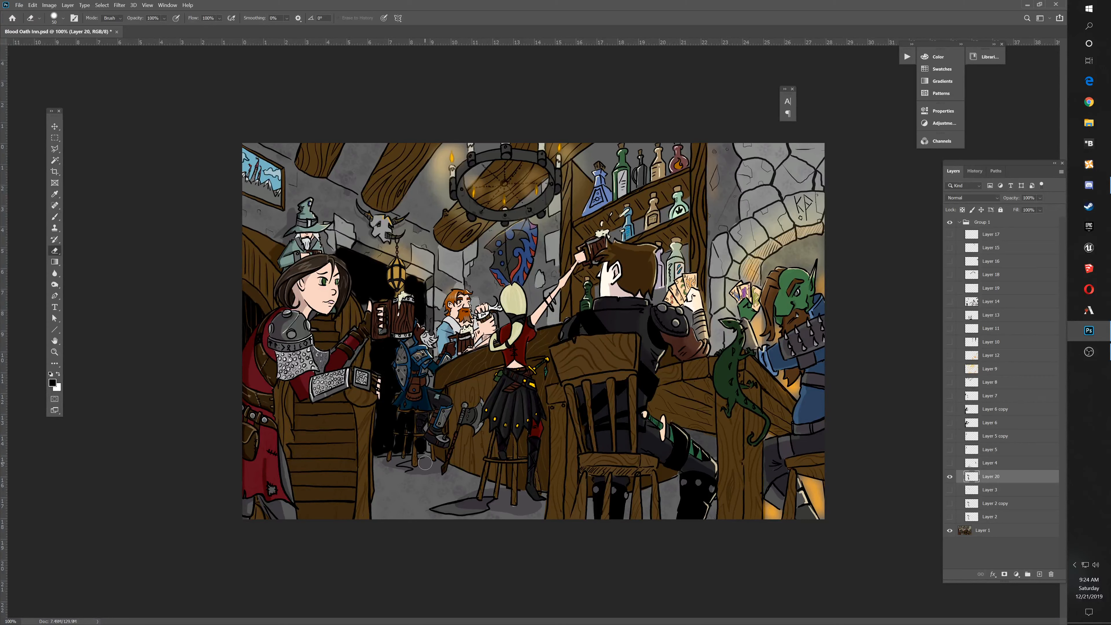
{"action": "left_click_drag", "start_coordinate": [423, 461], "coordinate": [368, 436]}
Set the black shading layer to Soft Light and duplicate it, with the copy at 52% opacity.
{"action": "left_click", "coordinate": [990, 199]}
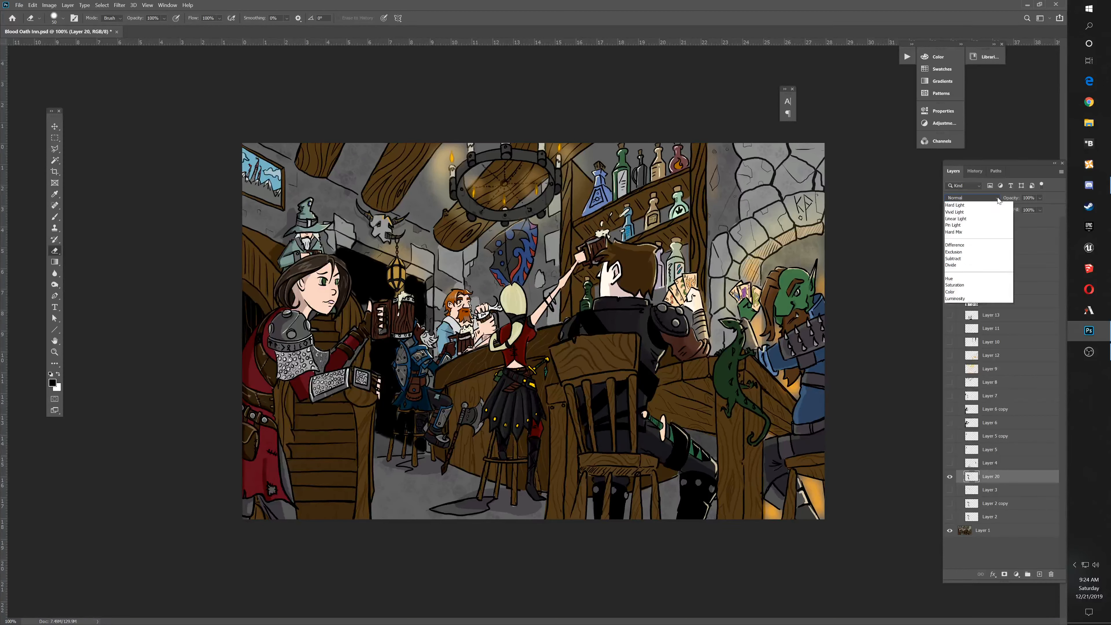
{"action": "left_click", "coordinate": [967, 313]}
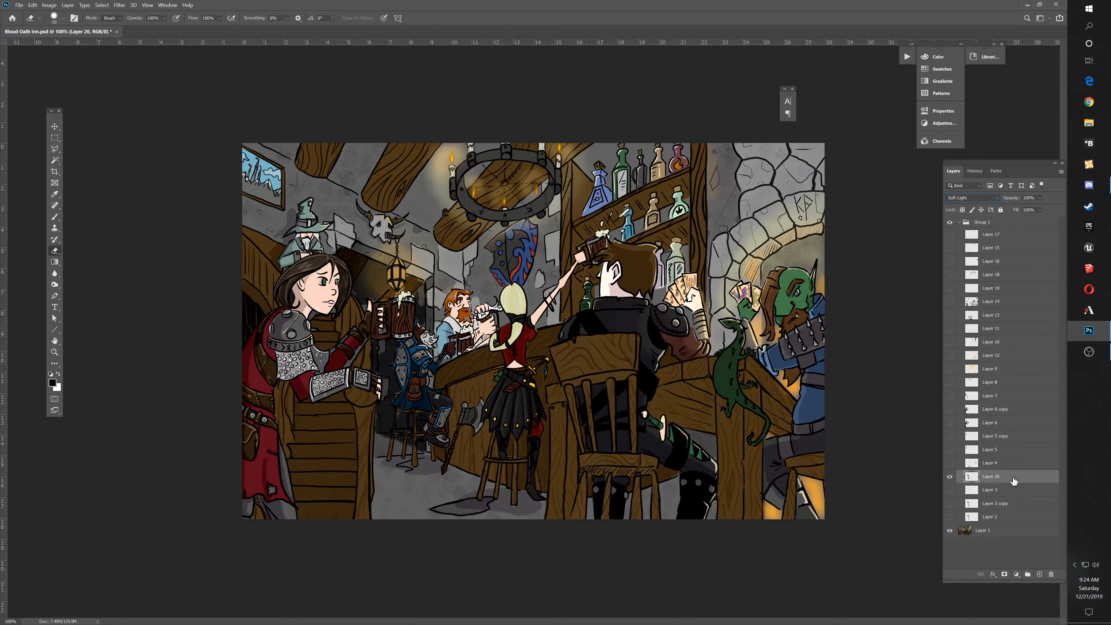
{"action": "left_click_drag", "start_coordinate": [1013, 481], "coordinate": [1039, 573]}
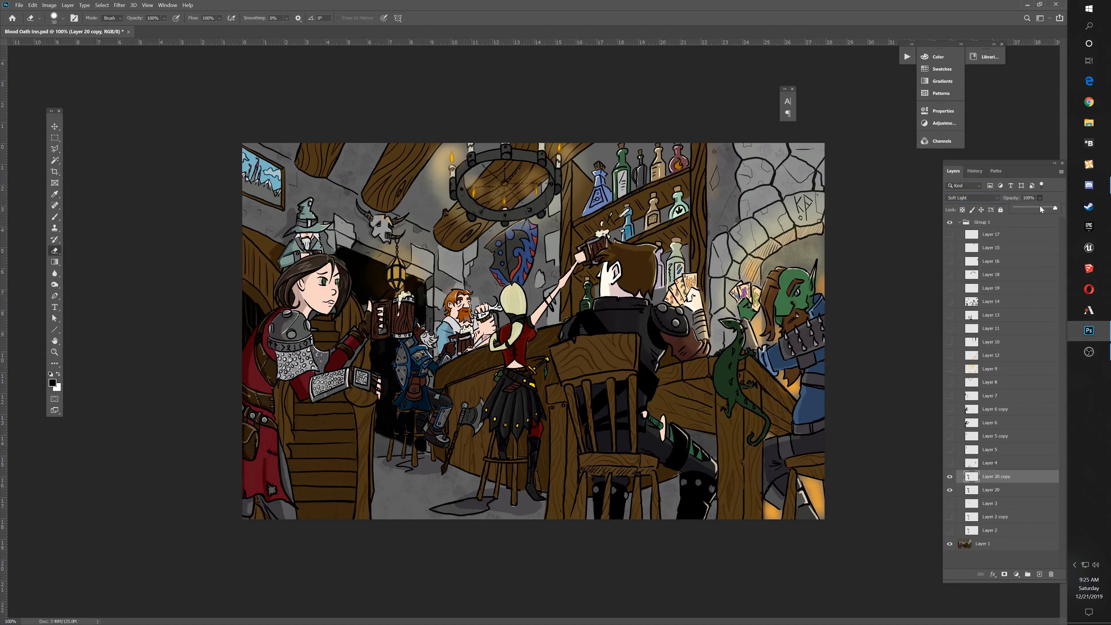
{"action": "left_click_drag", "start_coordinate": [1037, 209], "coordinate": [1031, 209]}
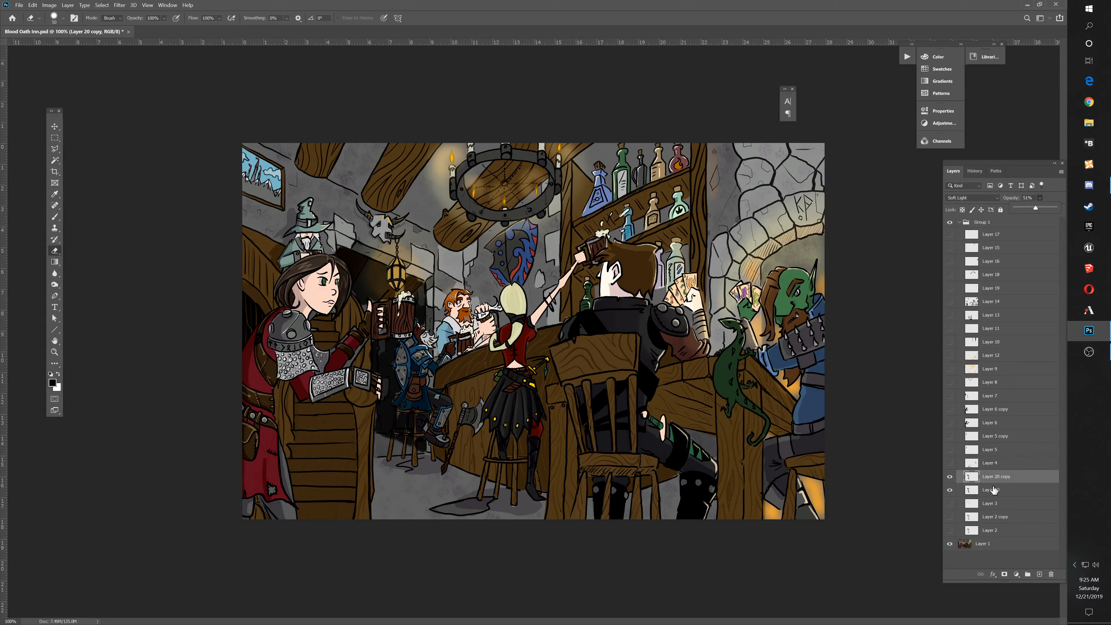
Delete the black shading layer together with its copy.
{"action": "left_click", "coordinate": [1011, 489], "text": "shift"}
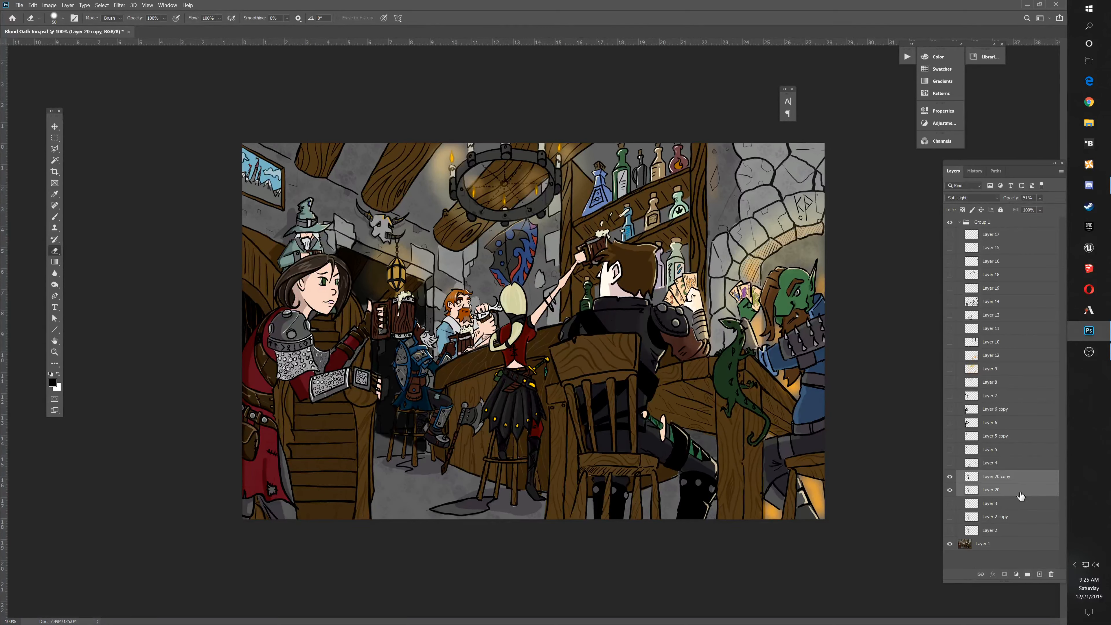
{"action": "left_click_drag", "start_coordinate": [1024, 493], "coordinate": [1050, 574]}
Toggle Layer 3's visibility to examine the light it adds to the door frame beams.
{"action": "left_click", "coordinate": [949, 476]}
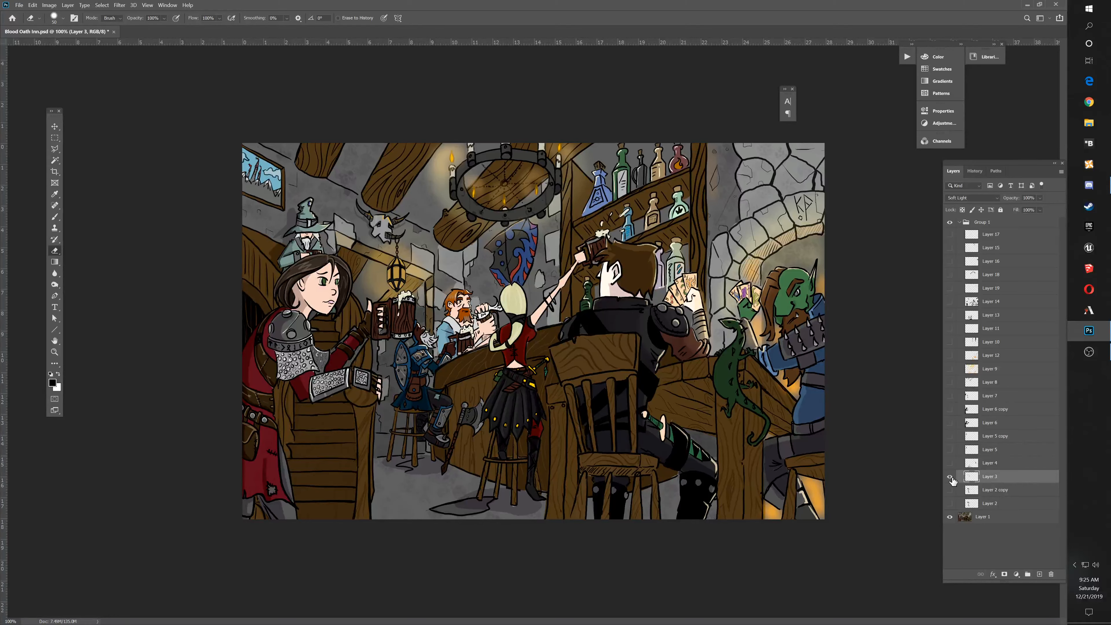
{"action": "left_click", "coordinate": [949, 476]}
{"action": "left_click", "coordinate": [949, 476]}
{"action": "left_click", "coordinate": [949, 476]}
Create a new layer above Layer 3 and sample the orange-yellow candle flame as the foreground color.
{"action": "left_click", "coordinate": [1040, 574]}
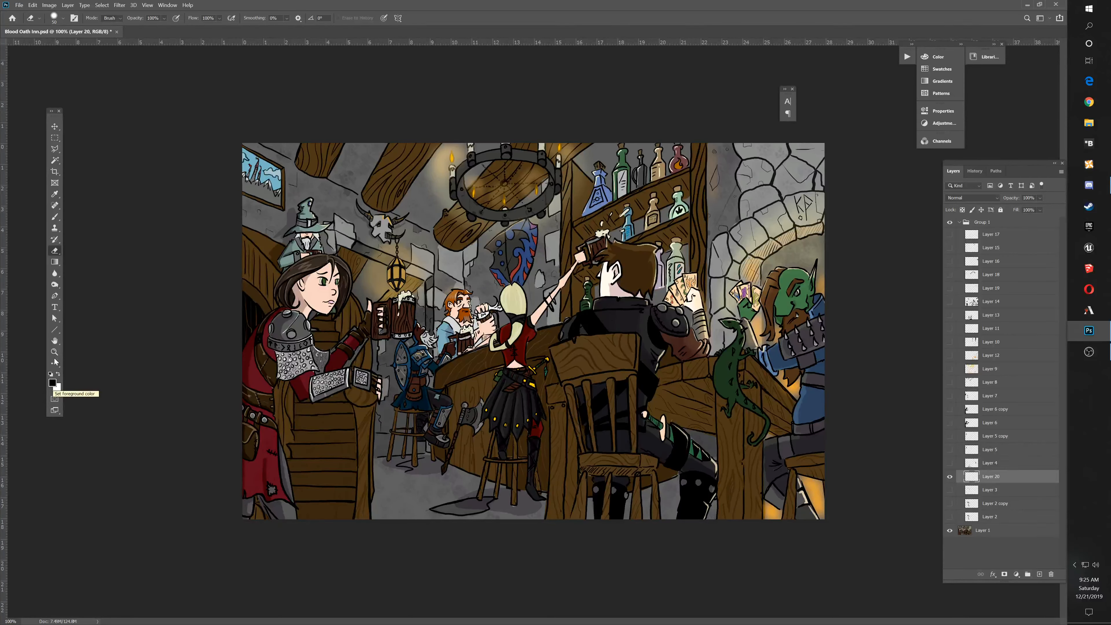
{"action": "left_click", "coordinate": [56, 195]}
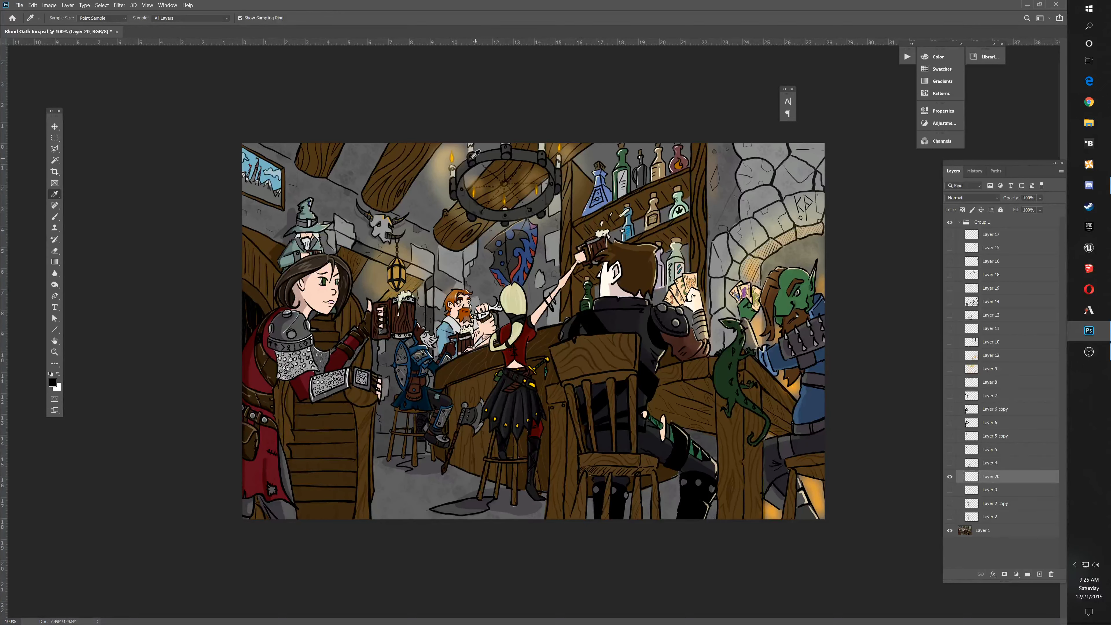
{"action": "left_click", "coordinate": [453, 158]}
{"action": "left_click", "coordinate": [53, 217]}
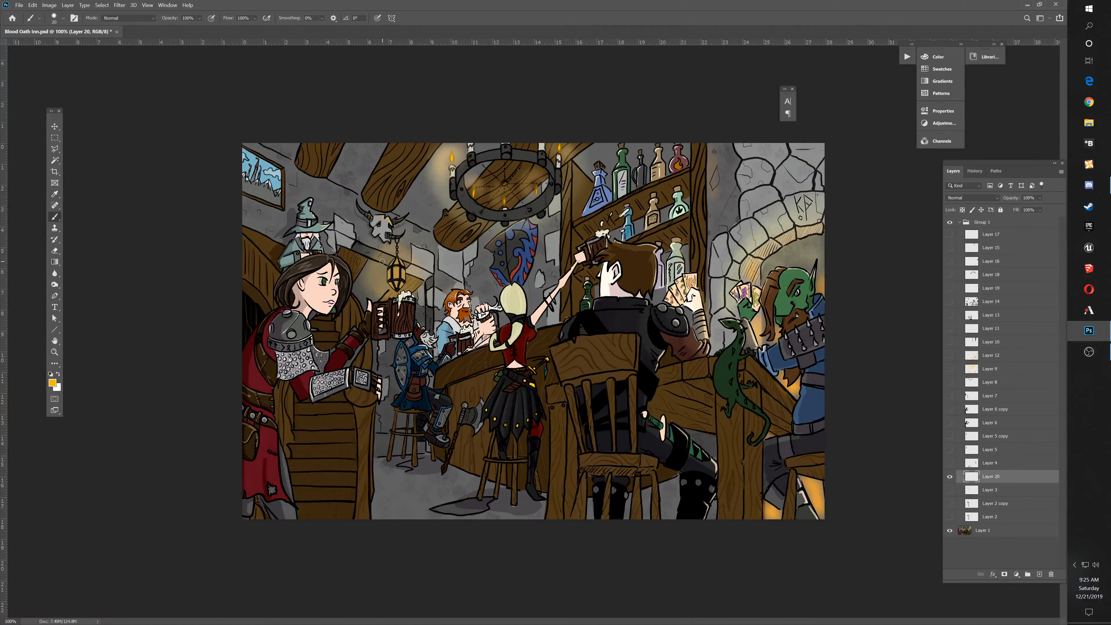
Outline the door beam left of the lantern with the Polygonal Lasso and fill it with the foreground color at 100% opacity.
{"action": "left_click", "coordinate": [54, 352]}
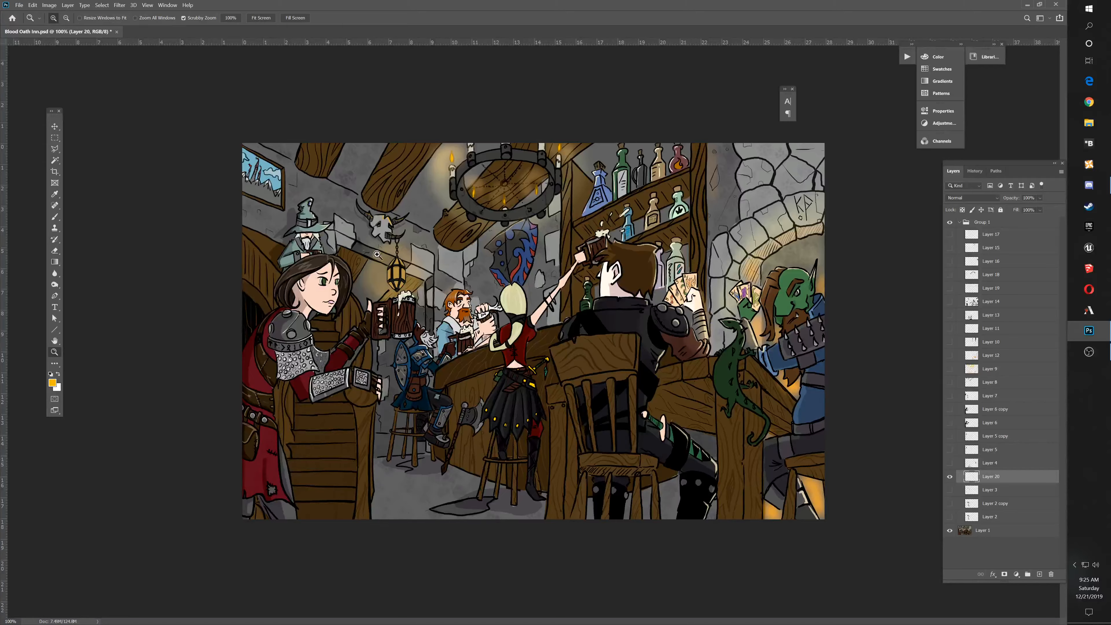
{"action": "left_click", "coordinate": [474, 284]}
{"action": "left_click", "coordinate": [262, 246]}
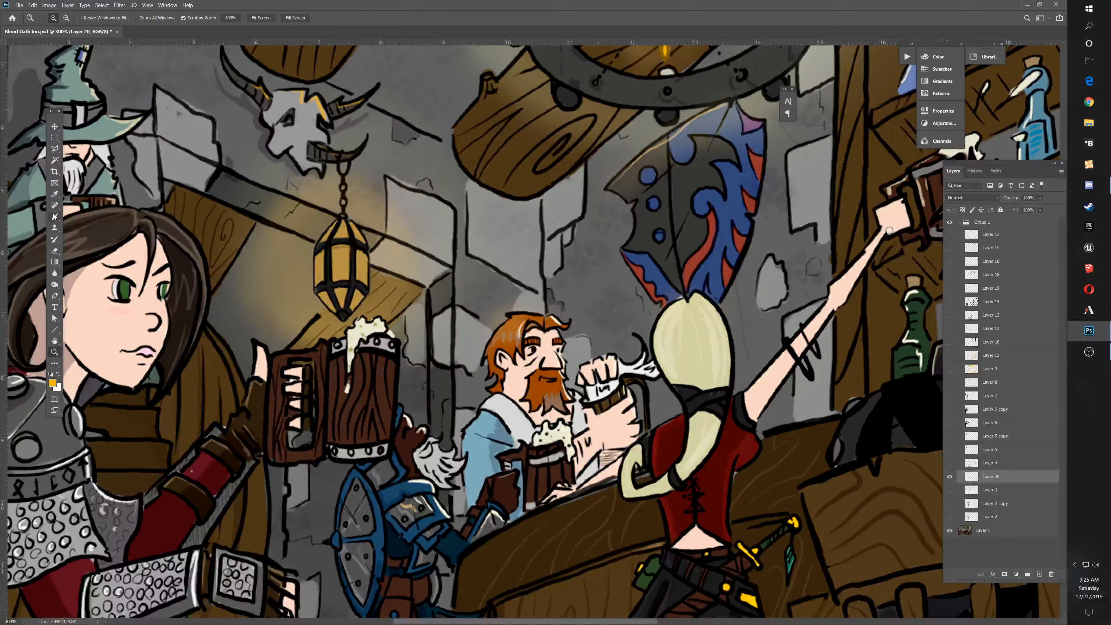
{"action": "left_click", "coordinate": [55, 149]}
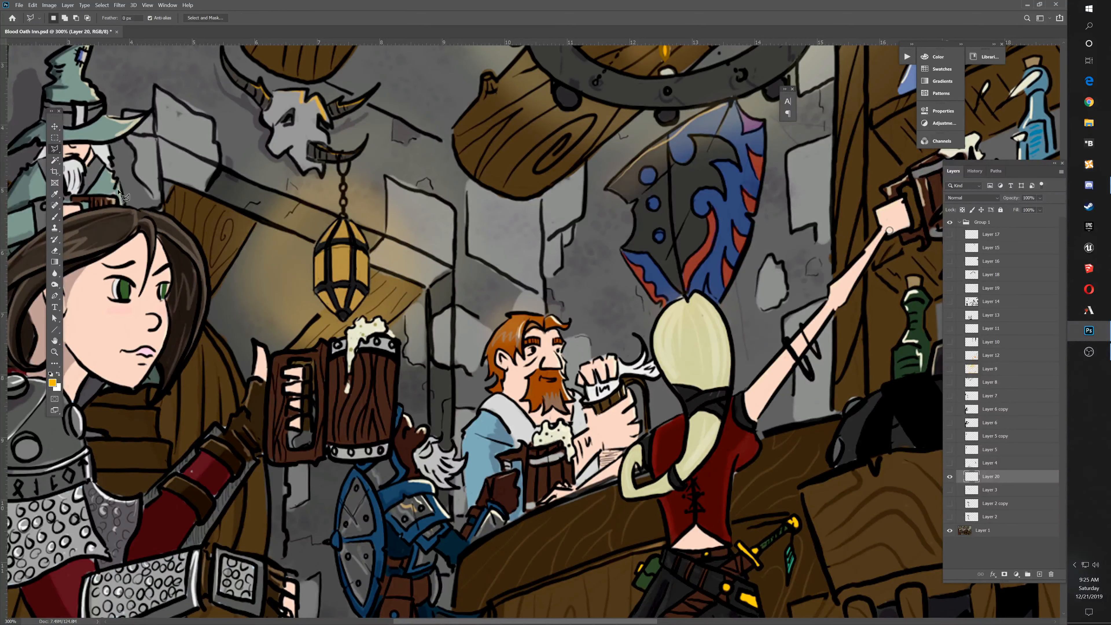
{"action": "left_click", "coordinate": [158, 138]}
{"action": "left_click", "coordinate": [164, 179]}
{"action": "left_click", "coordinate": [316, 244]}
{"action": "left_click", "coordinate": [329, 226]}
{"action": "key", "text": "shift+BackSpace"}
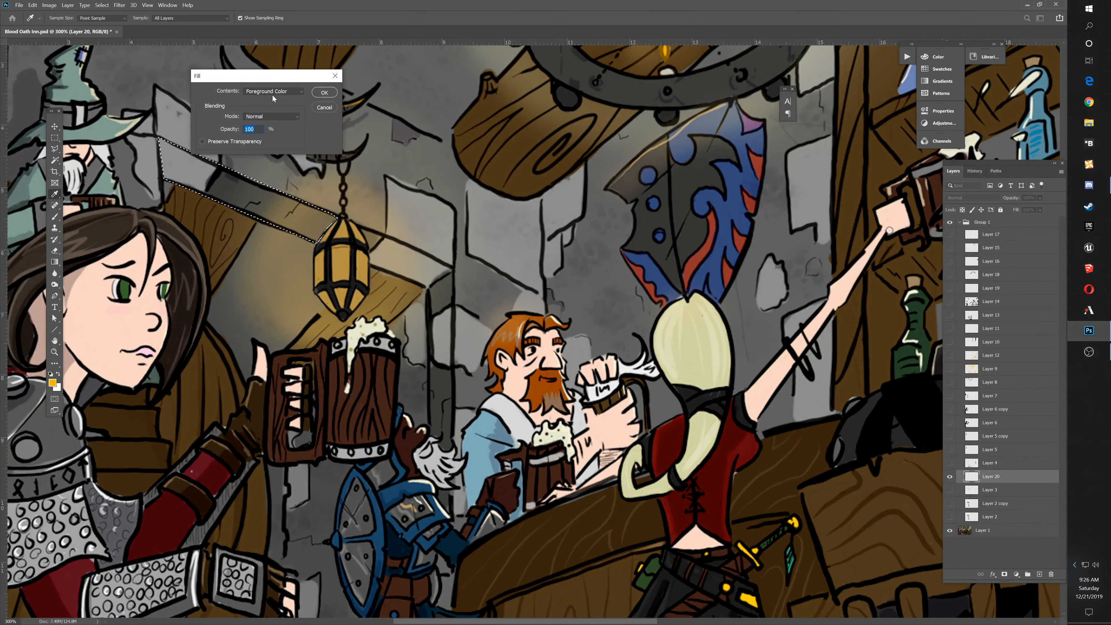
{"action": "left_click", "coordinate": [327, 93]}
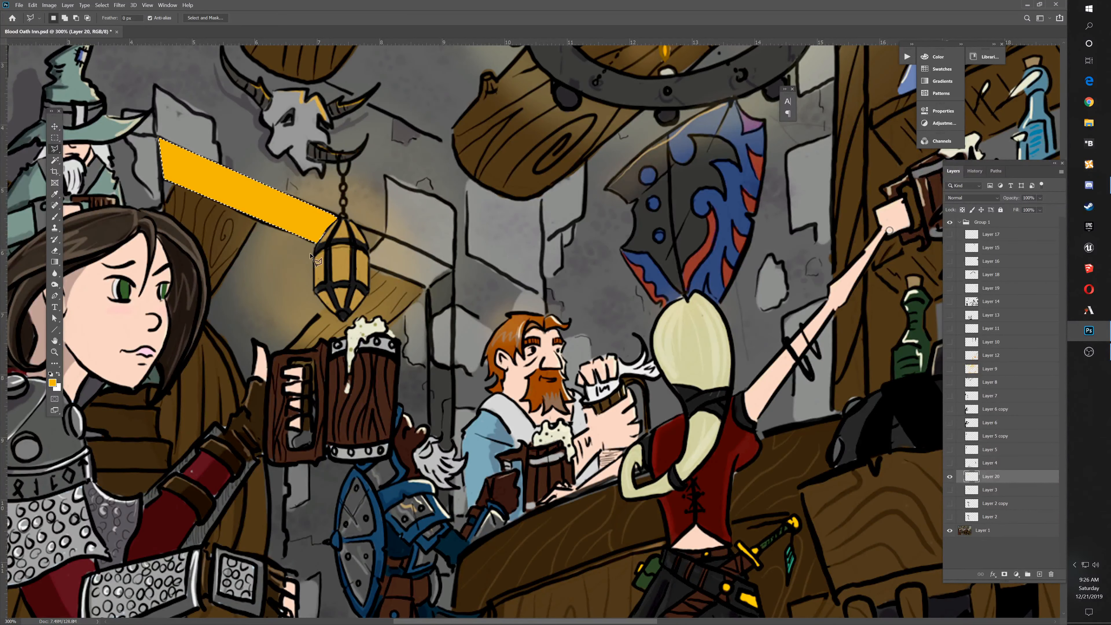
Select the door beam right of the lantern and its vertical post down to the white beard with the Polygonal Lasso.
{"action": "left_click", "coordinate": [357, 226]}
{"action": "left_click", "coordinate": [368, 245]}
{"action": "left_click", "coordinate": [369, 264]}
{"action": "left_click", "coordinate": [427, 289]}
{"action": "left_click", "coordinate": [441, 435]}
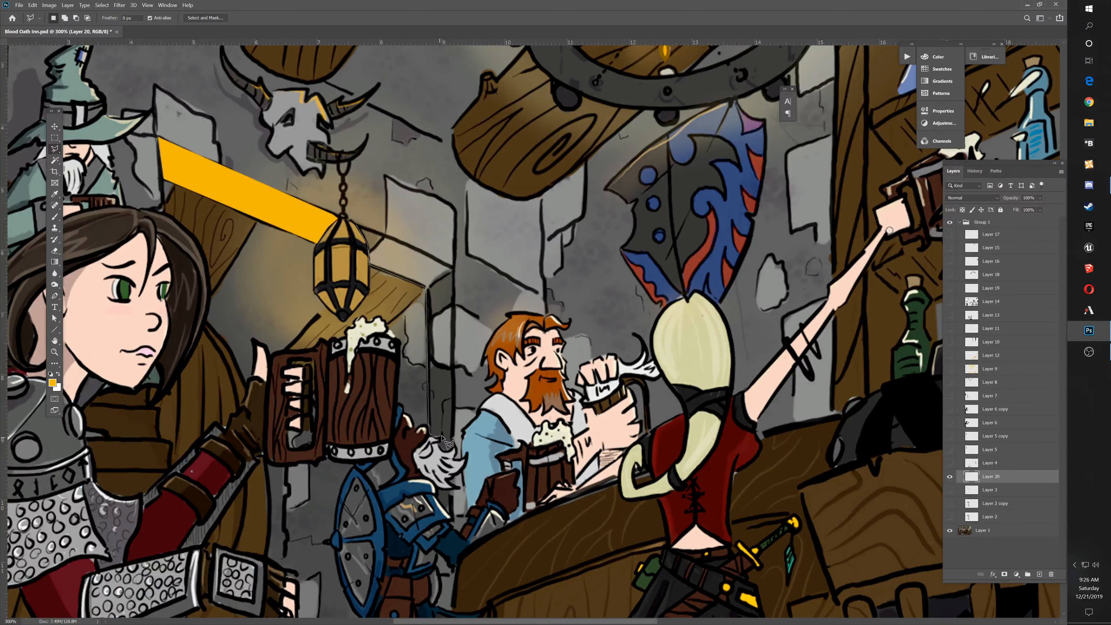
{"action": "left_click", "coordinate": [443, 451]}
{"action": "left_click", "coordinate": [452, 449]}
{"action": "left_click", "coordinate": [454, 269]}
{"action": "left_click", "coordinate": [358, 227]}
Add the post section below the beard to the selection, fill it all with the orange-yellow foreground color, and deselect.
{"action": "key", "text": "shift"}
{"action": "left_click", "coordinate": [436, 494]}
{"action": "left_click", "coordinate": [435, 485]}
{"action": "left_click", "coordinate": [443, 489]}
{"action": "left_click", "coordinate": [451, 489]}
{"action": "key", "text": "shift+F5"}
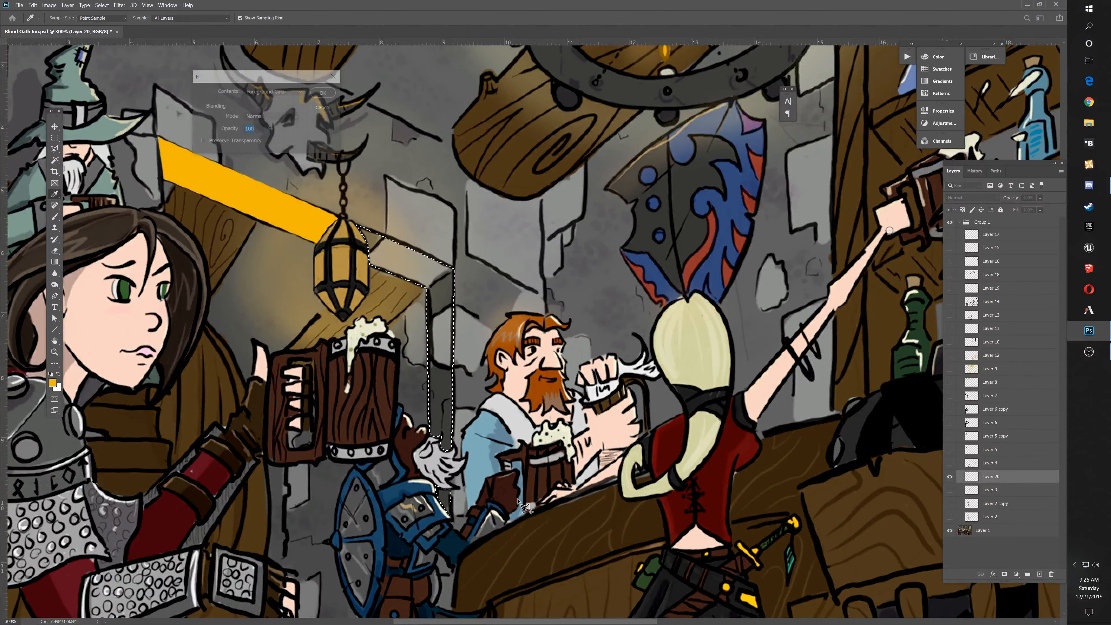
{"action": "key", "text": "Return"}
{"action": "key", "text": "ctrl+d"}
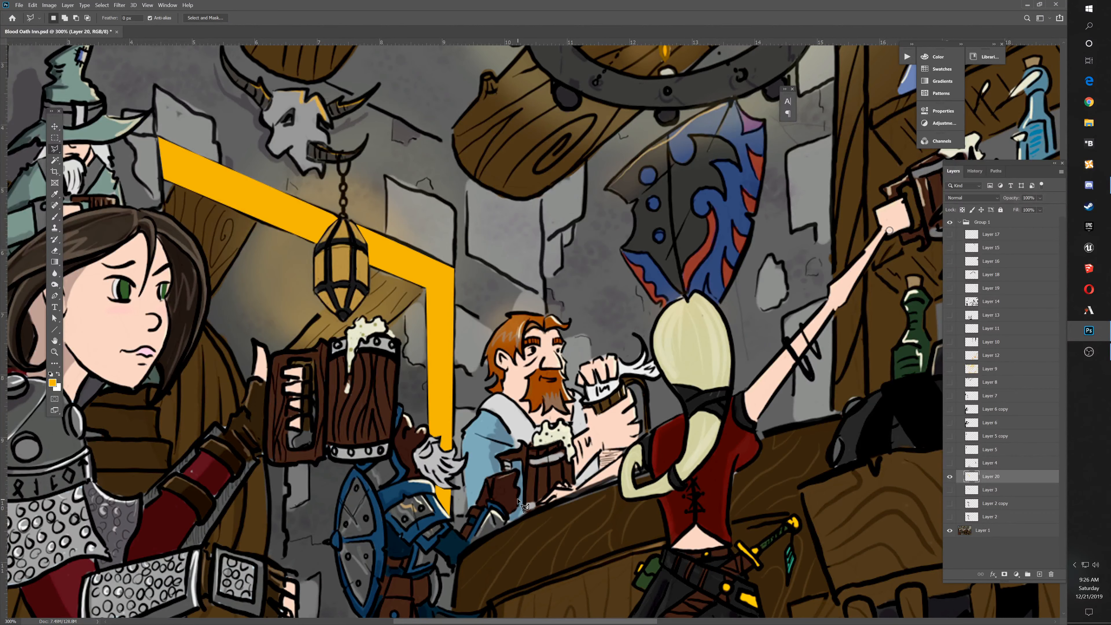
Set the blending mode of the orange-yellow door beam layer to Soft Light.
{"action": "left_click", "coordinate": [992, 198]}
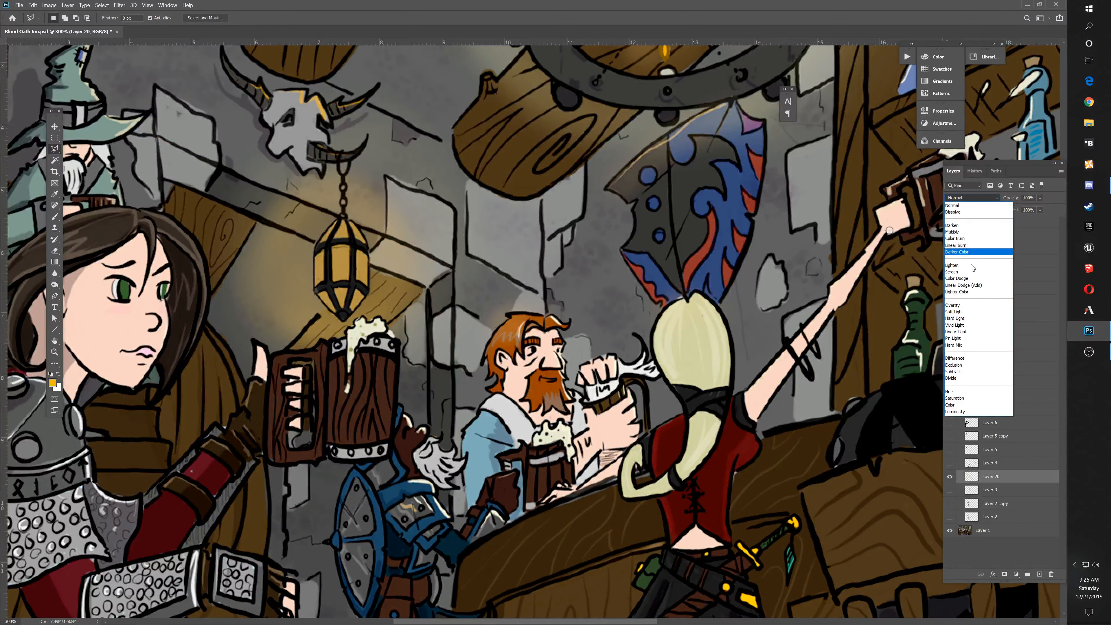
{"action": "left_click", "coordinate": [975, 322]}
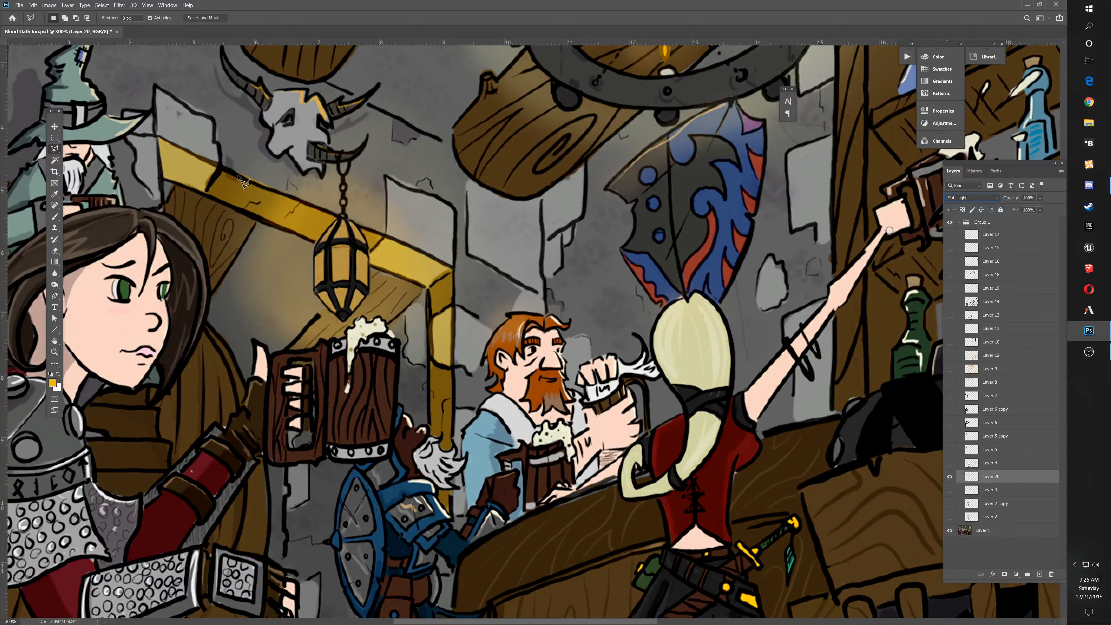
{"action": "left_click", "coordinate": [55, 250]}
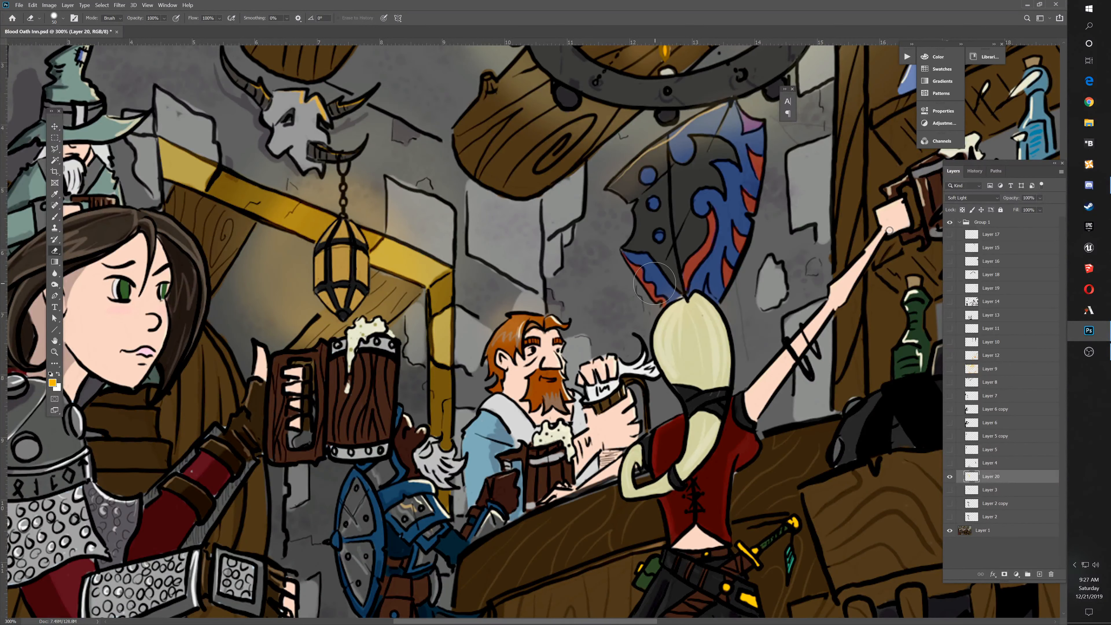
{"action": "double_click", "coordinate": [54, 341]}
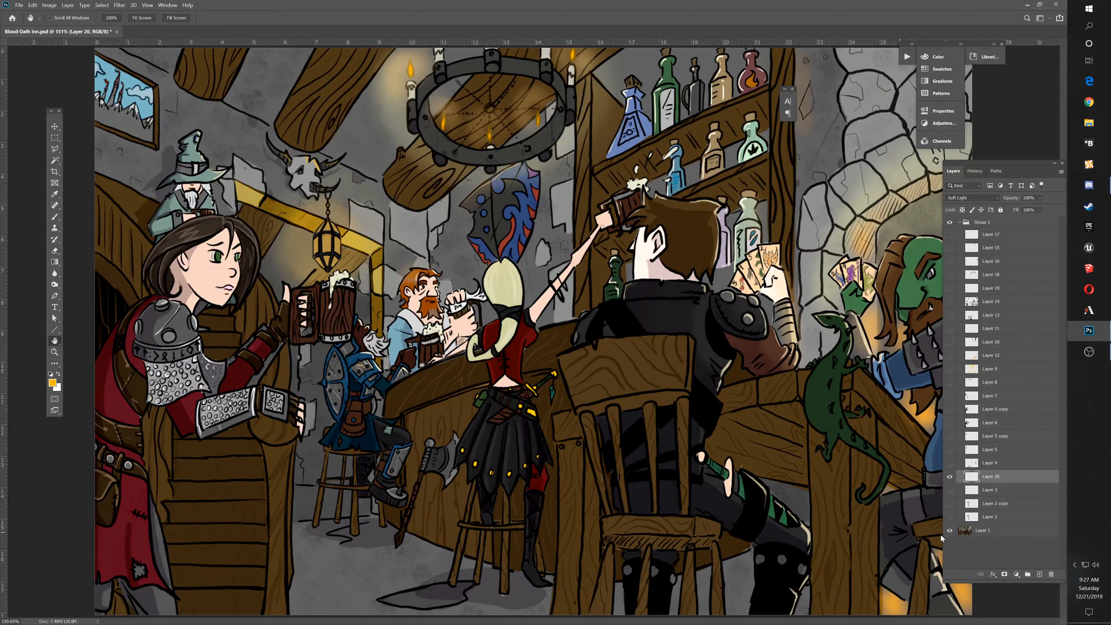
Make Layer 2, Layer 2 copy, Layer 3 and Layer 4 visible in Group 1, leaving Layer 17 hidden.
{"action": "left_click", "coordinate": [950, 517]}
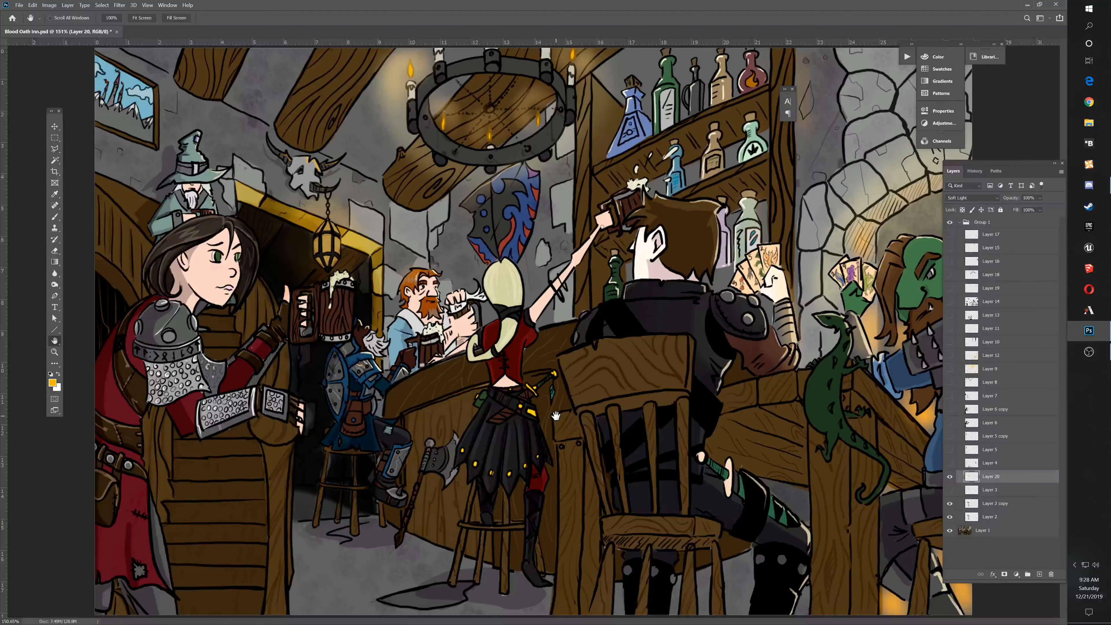
{"action": "left_click", "coordinate": [951, 239]}
{"action": "left_click", "coordinate": [950, 235]}
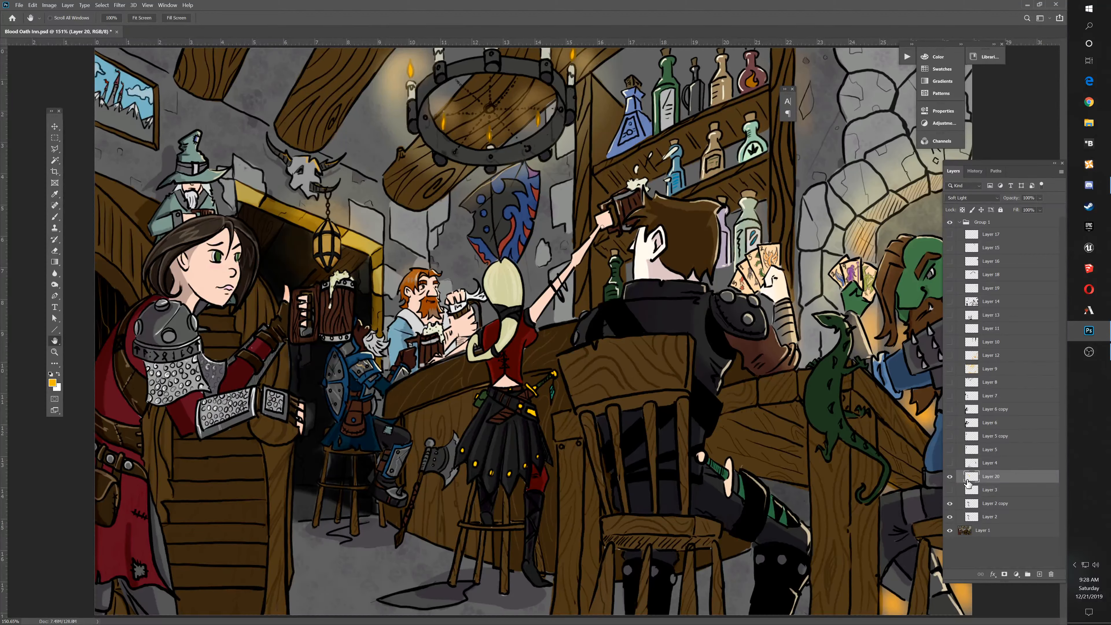
{"action": "left_click", "coordinate": [950, 490]}
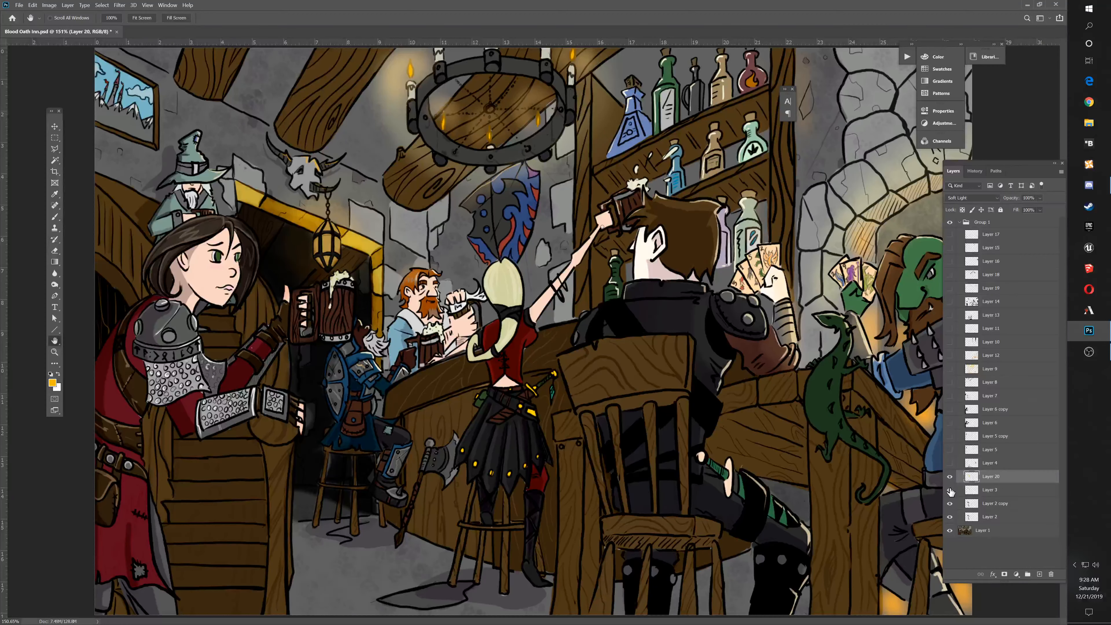
{"action": "left_click", "coordinate": [950, 464]}
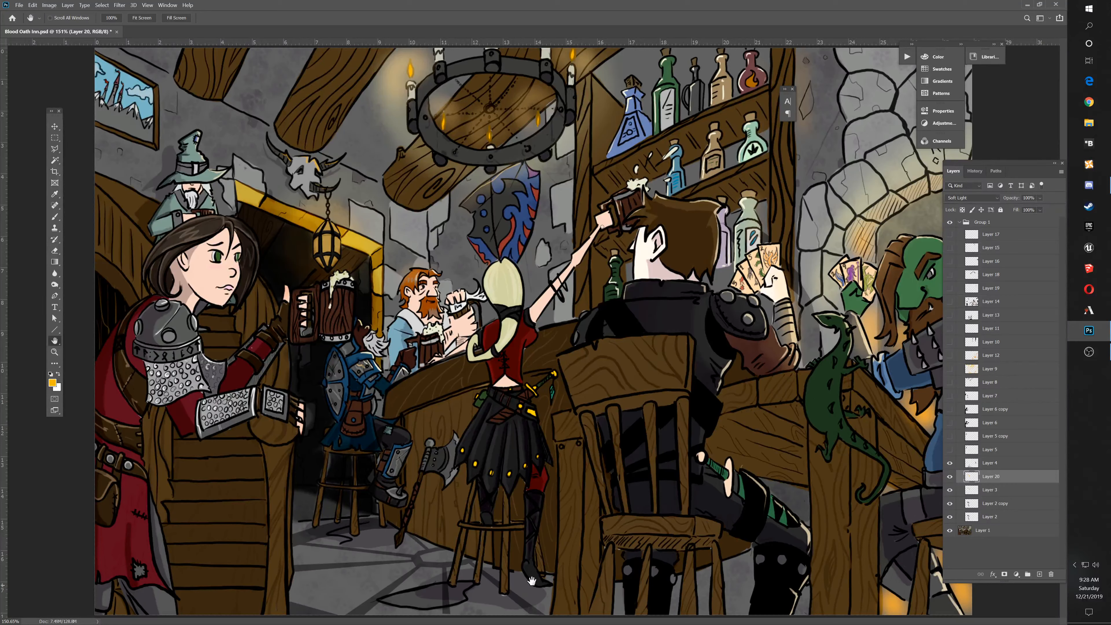
Make Layer 5, Layer 5 copy, Layer 6 and Layer 6 copy visible to add the character shadows at the staircase.
{"action": "left_click", "coordinate": [950, 453]}
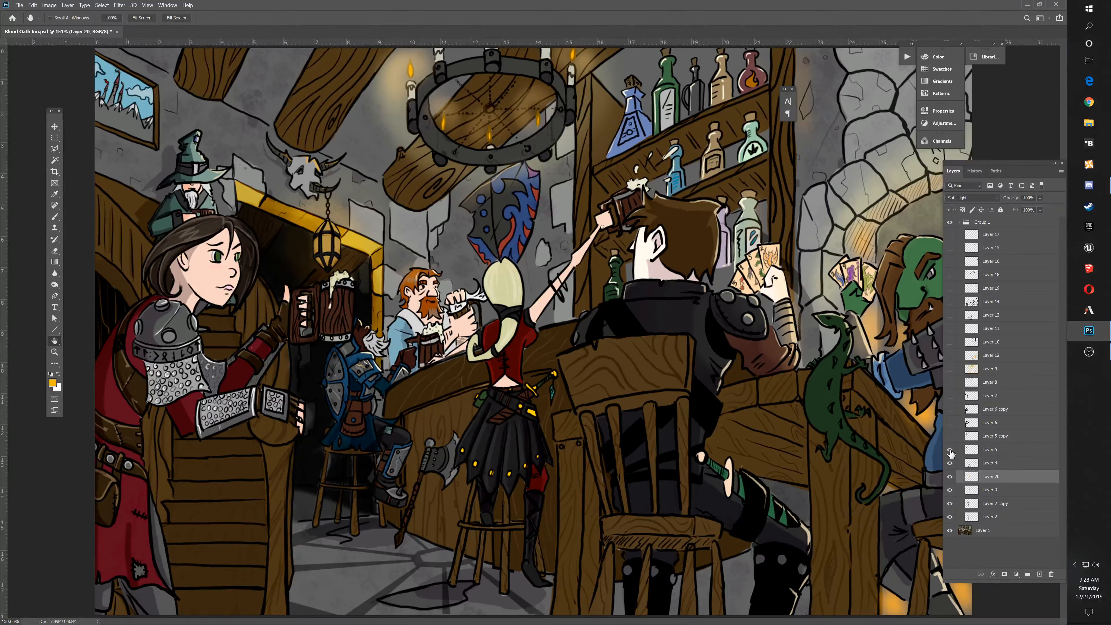
{"action": "left_click", "coordinate": [949, 436]}
{"action": "left_click", "coordinate": [950, 423]}
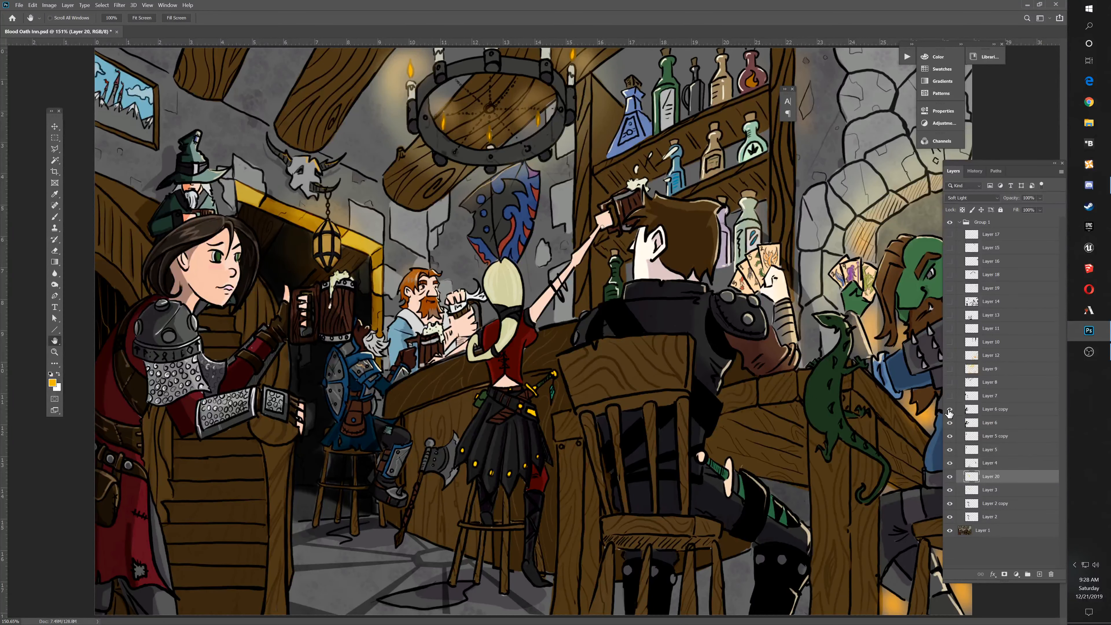
{"action": "left_click", "coordinate": [949, 409]}
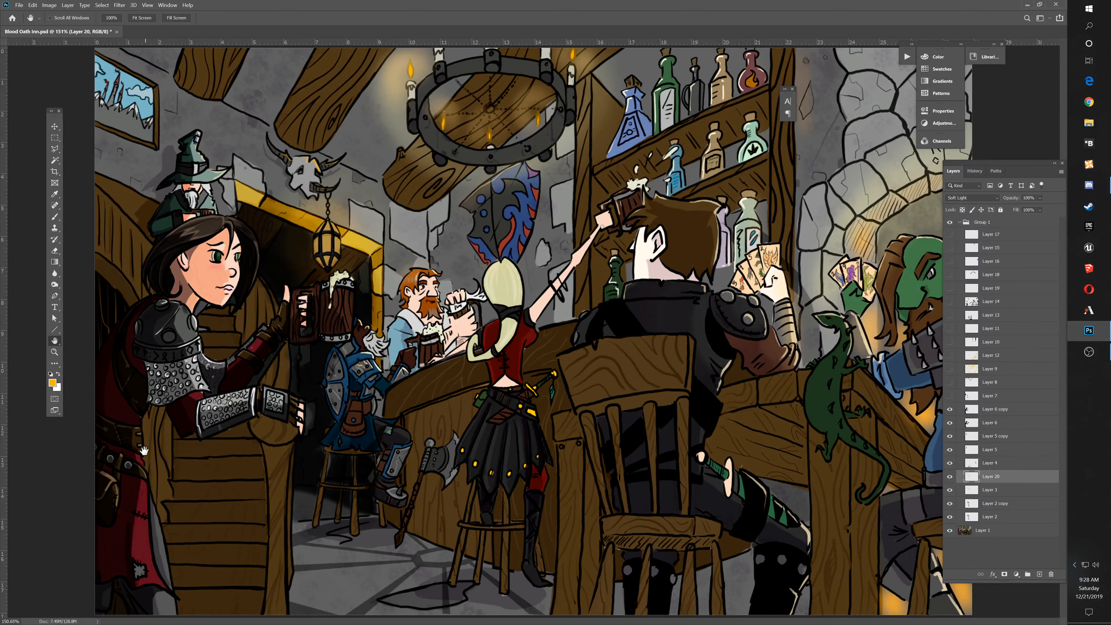
Make Layers 7 through 14 visible, working up the stack to add their shadows and warm lighting.
{"action": "left_click", "coordinate": [949, 397]}
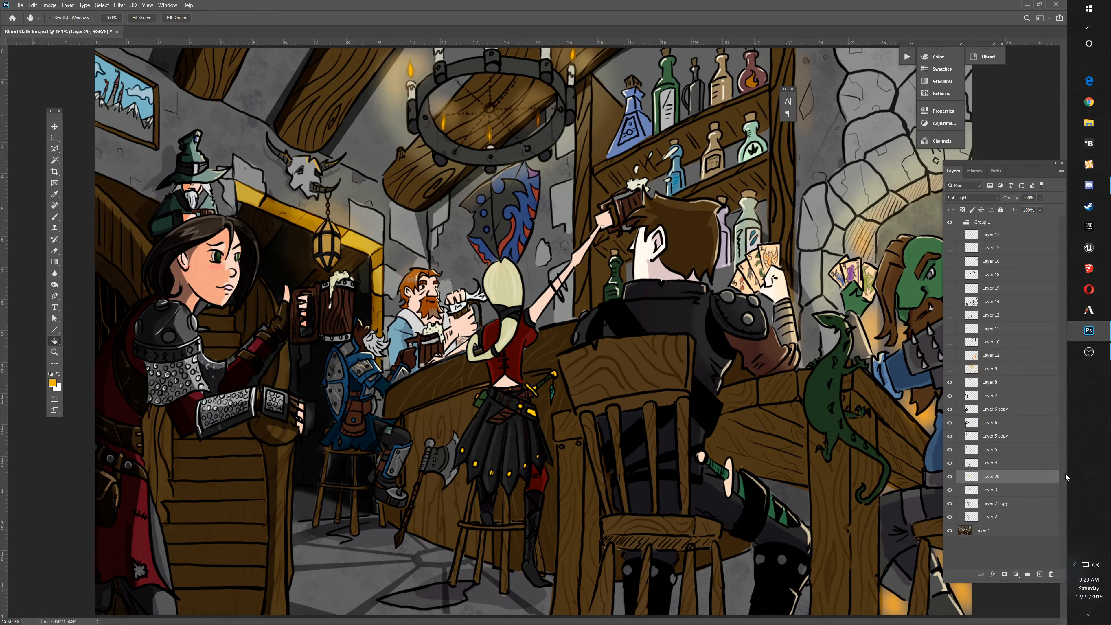
{"action": "left_click", "coordinate": [949, 369]}
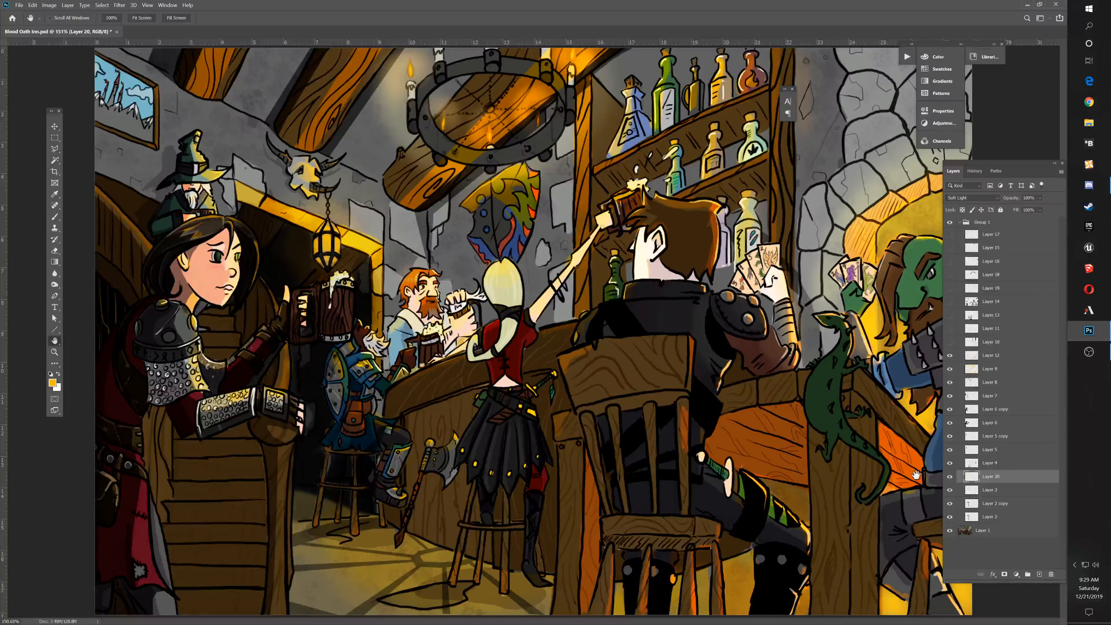
{"action": "left_click", "coordinate": [950, 342]}
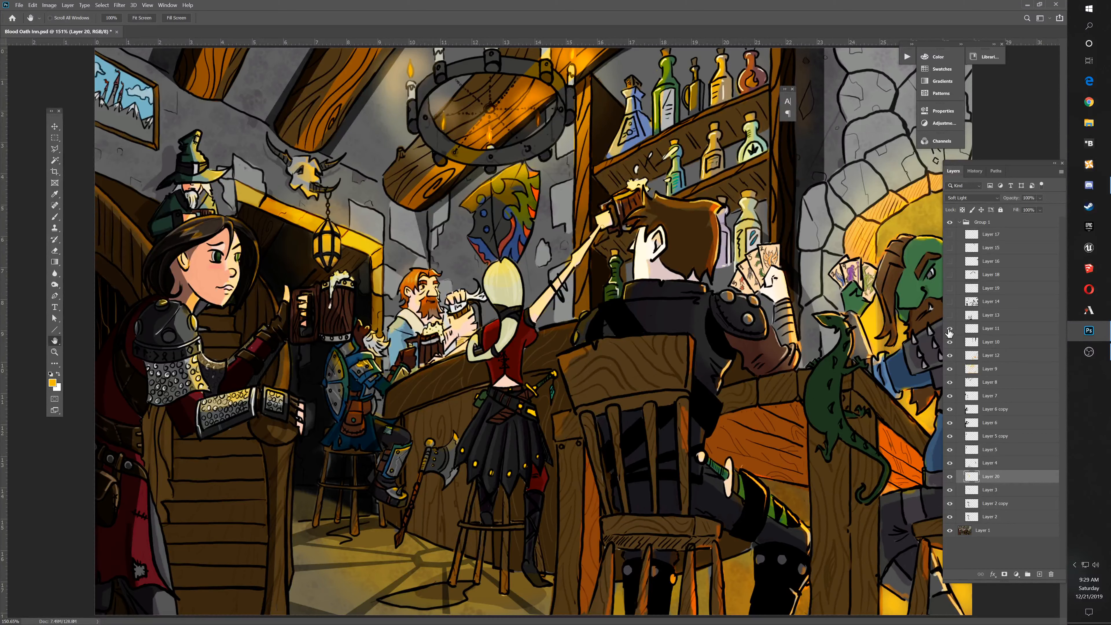
{"action": "left_click", "coordinate": [950, 315]}
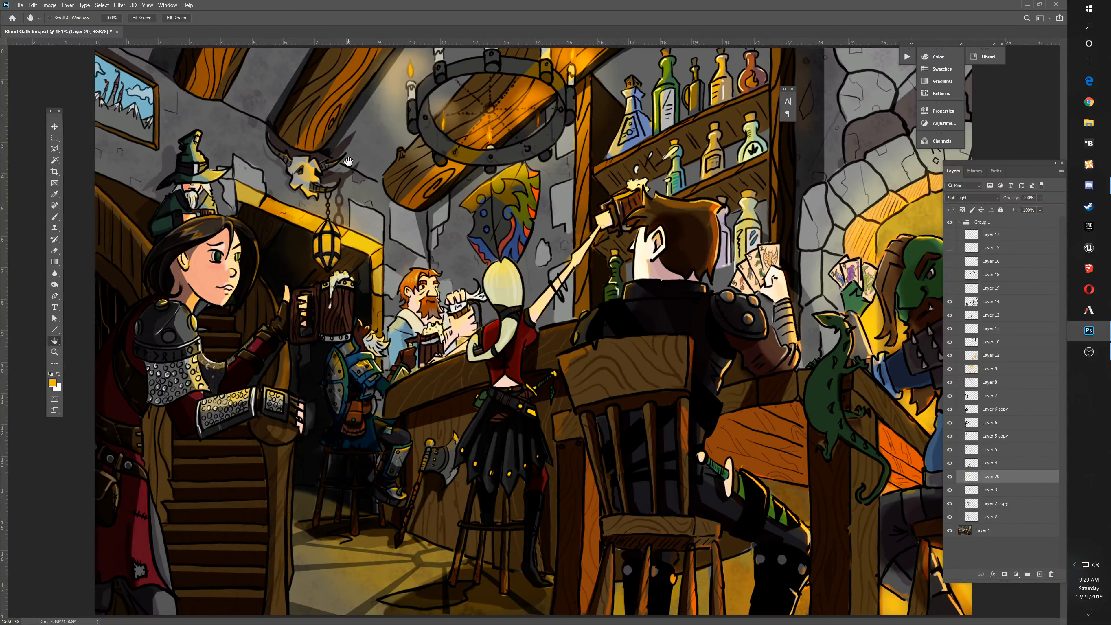
Show the layer directly above Layer 14, and toggle Layer 18 on and off to compare its shadows, leaving it hidden.
{"action": "left_click", "coordinate": [949, 287]}
{"action": "left_click", "coordinate": [951, 274]}
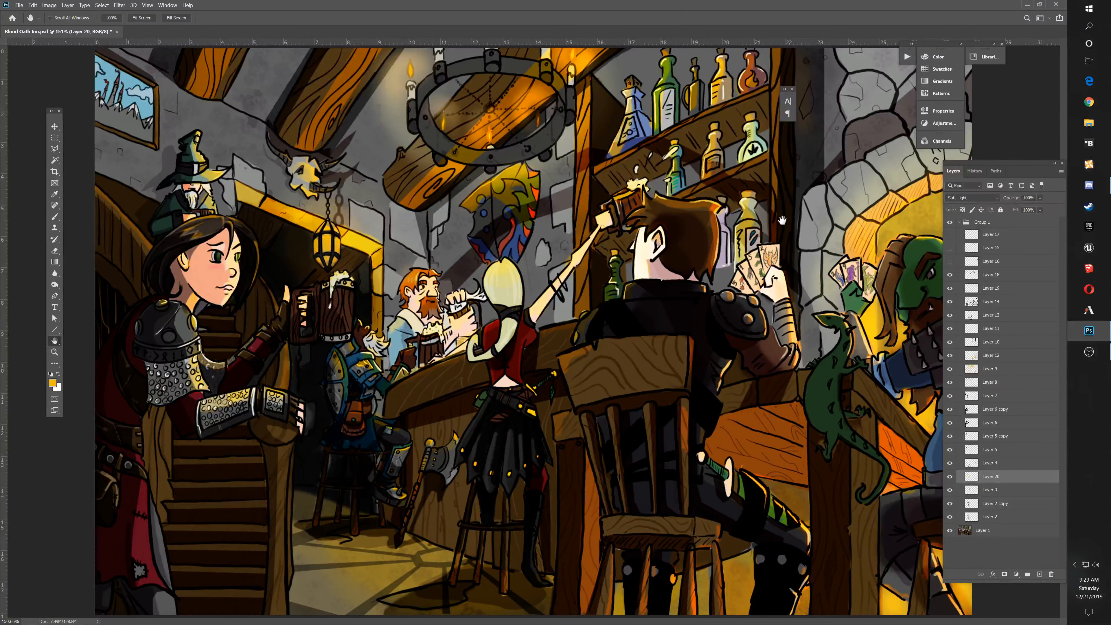
{"action": "left_click", "coordinate": [950, 274]}
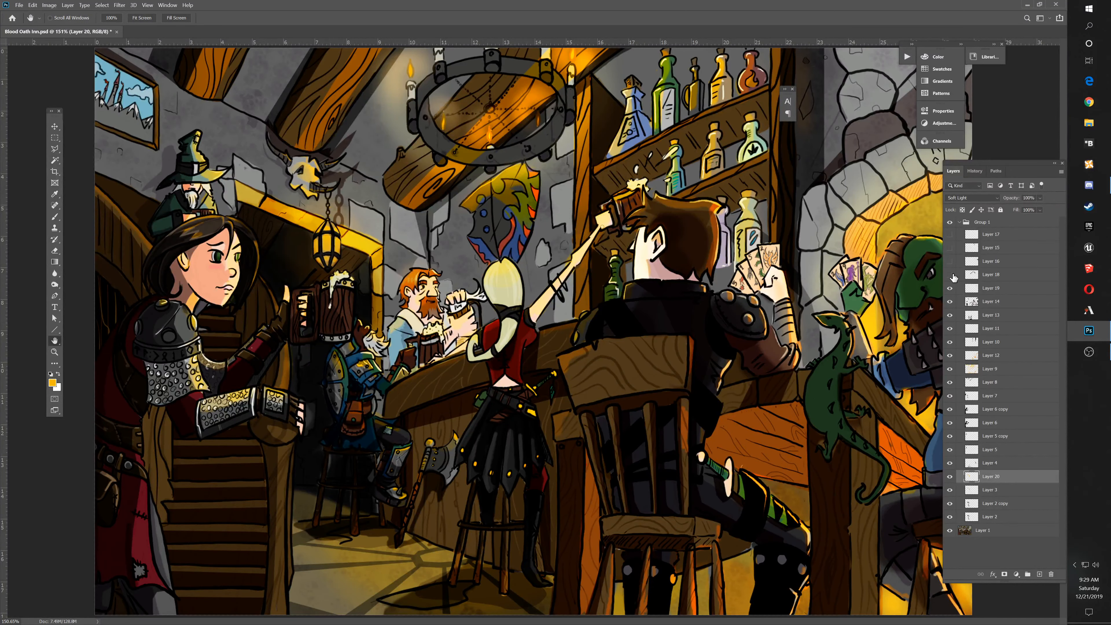
{"action": "left_click", "coordinate": [952, 274]}
{"action": "left_click", "coordinate": [952, 275]}
Make Layers 16, 15 and 17 visible and collapse Group 1.
{"action": "left_click", "coordinate": [950, 262]}
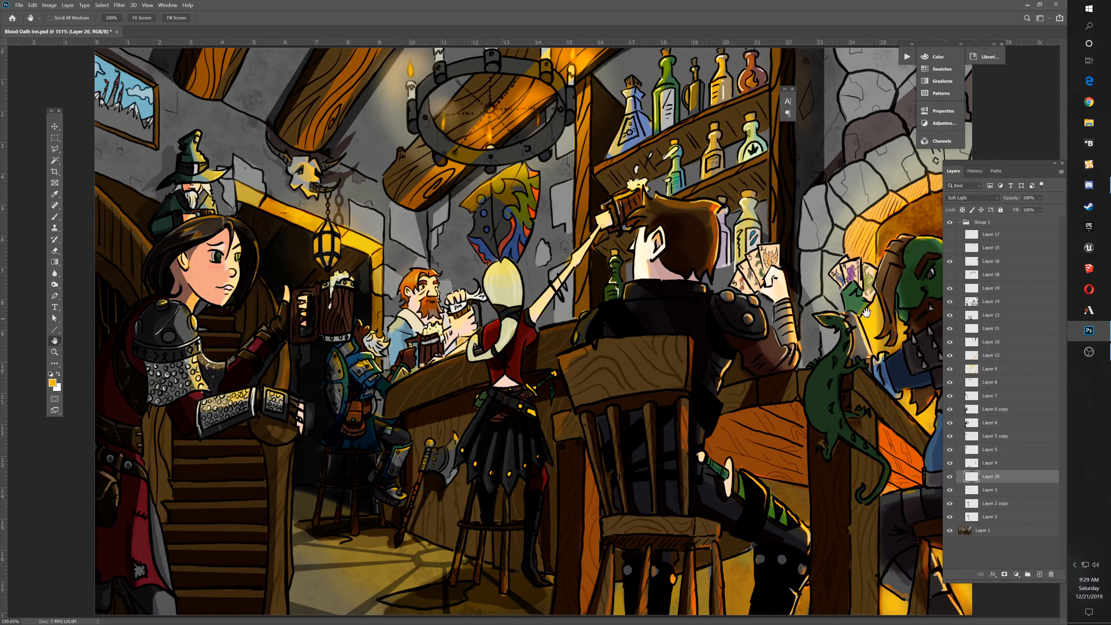
{"action": "left_click", "coordinate": [950, 248]}
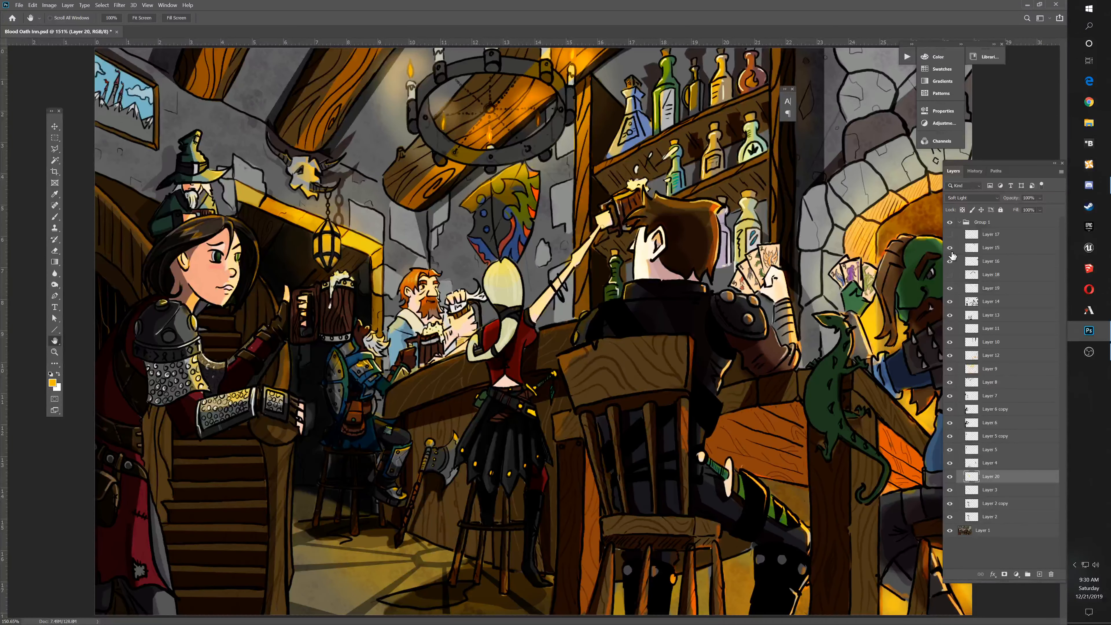
{"action": "left_click", "coordinate": [950, 235]}
{"action": "left_click", "coordinate": [960, 222]}
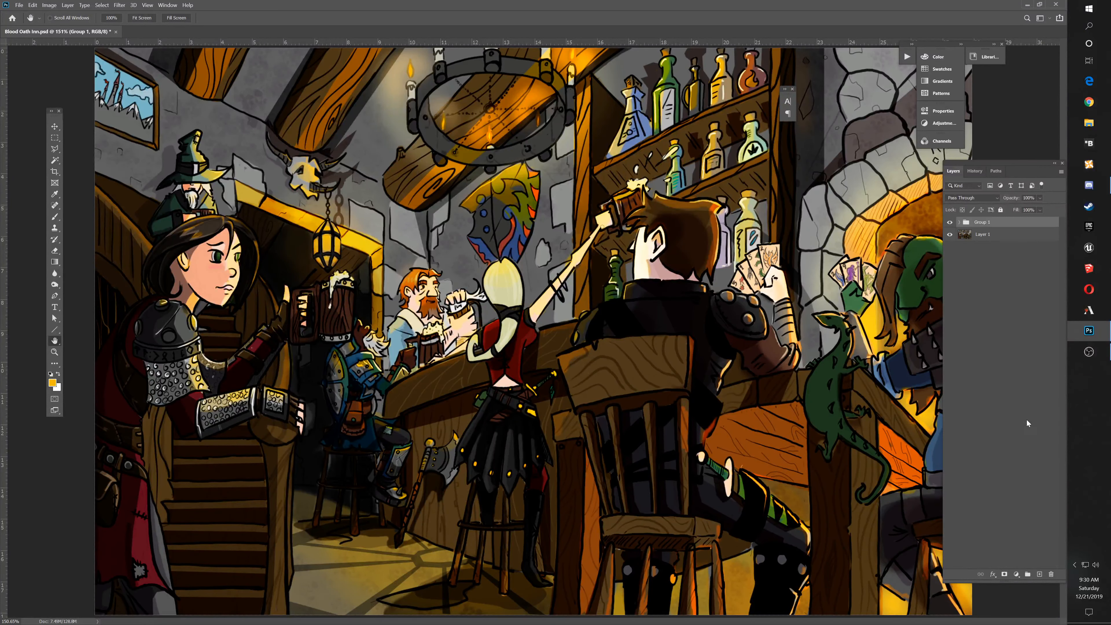